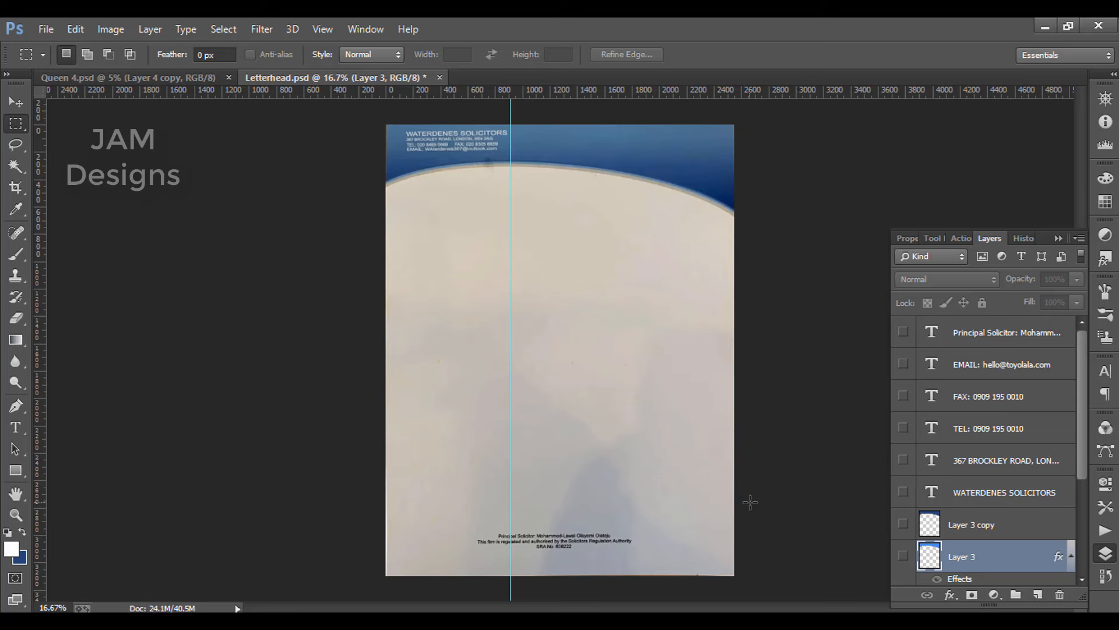
# - Create a new RGB document 8.5 by 11 inches at 300 pixels/inch with a white background
pyautogui.scroll(-5, 952, 504)
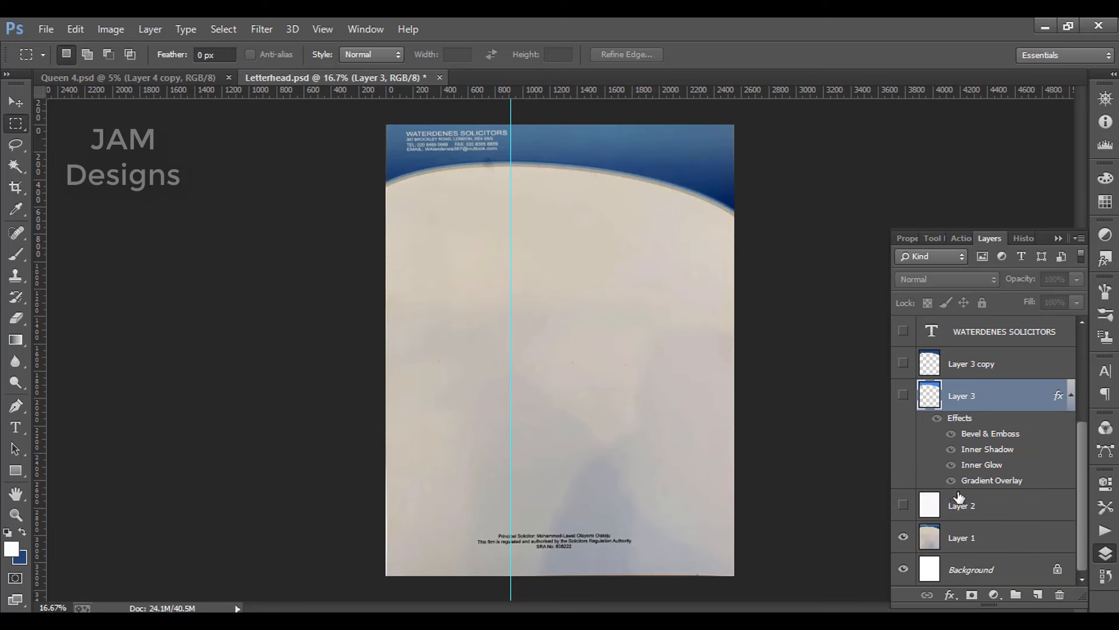
pyautogui.scroll(3, 959, 498)
pyautogui.click(54, 29)
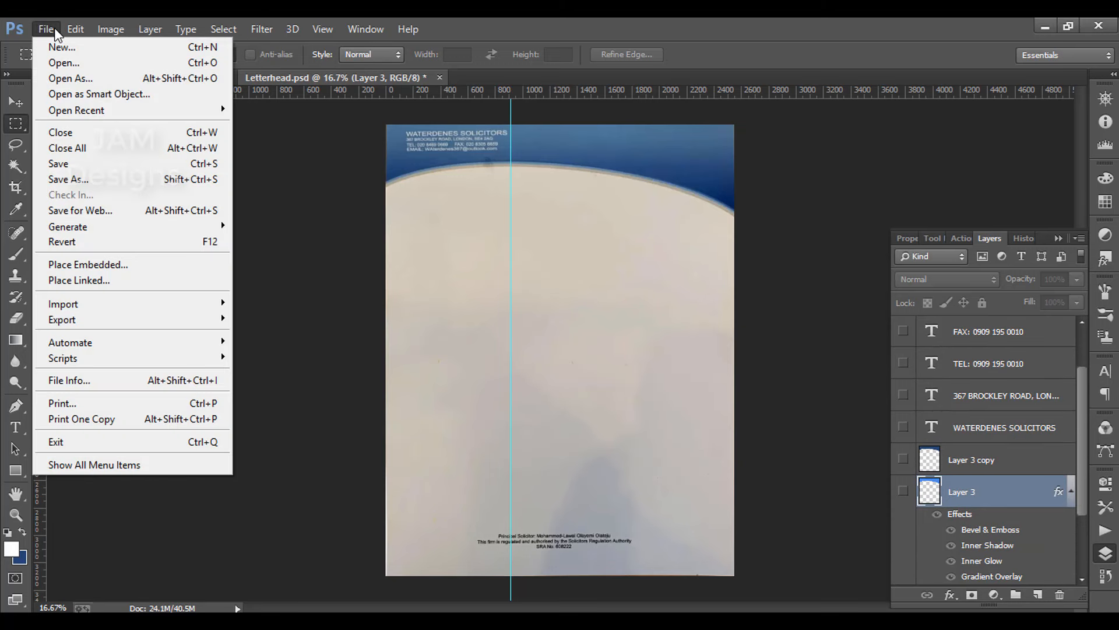
pyautogui.click(89, 49)
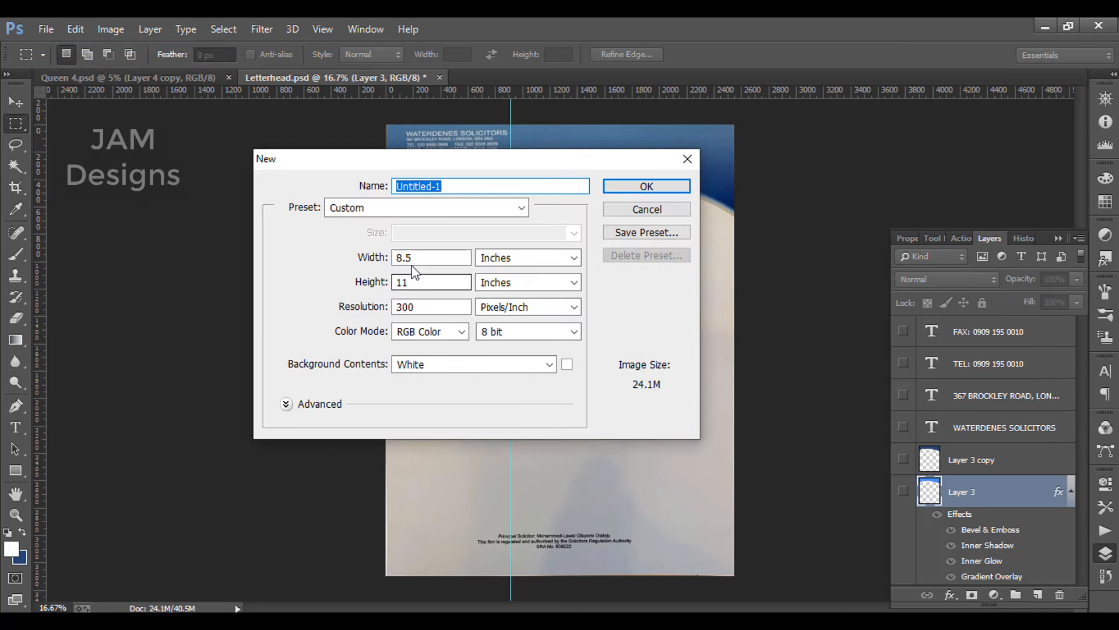
pyautogui.moveTo(423, 258); pyautogui.dragTo(311, 249)
pyautogui.moveTo(408, 282); pyautogui.dragTo(314, 290)
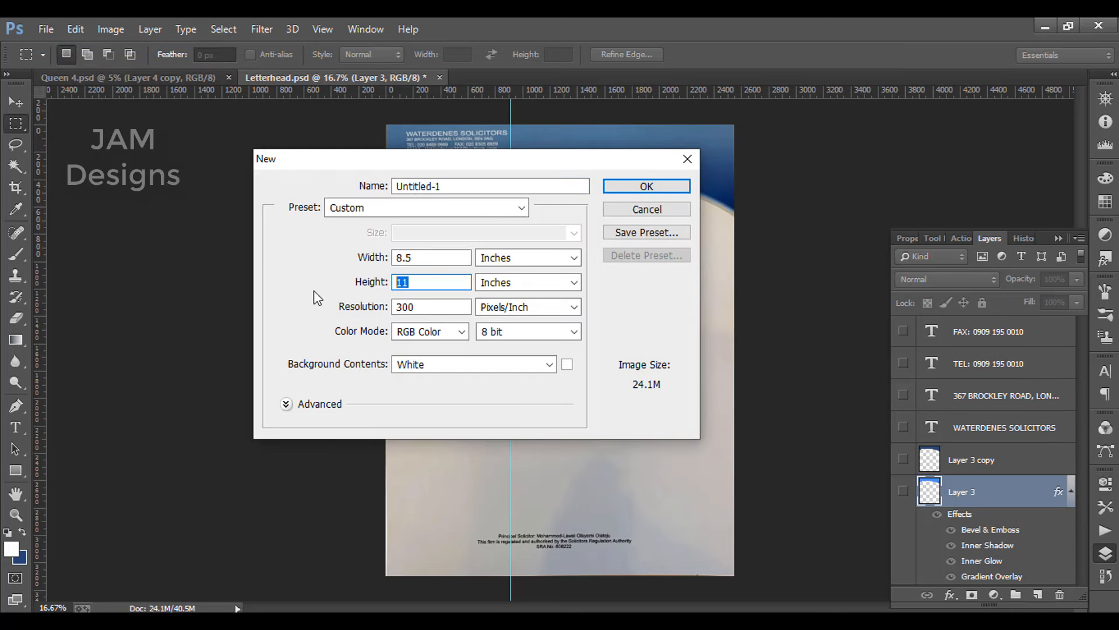
pyautogui.moveTo(425, 309); pyautogui.dragTo(266, 317)
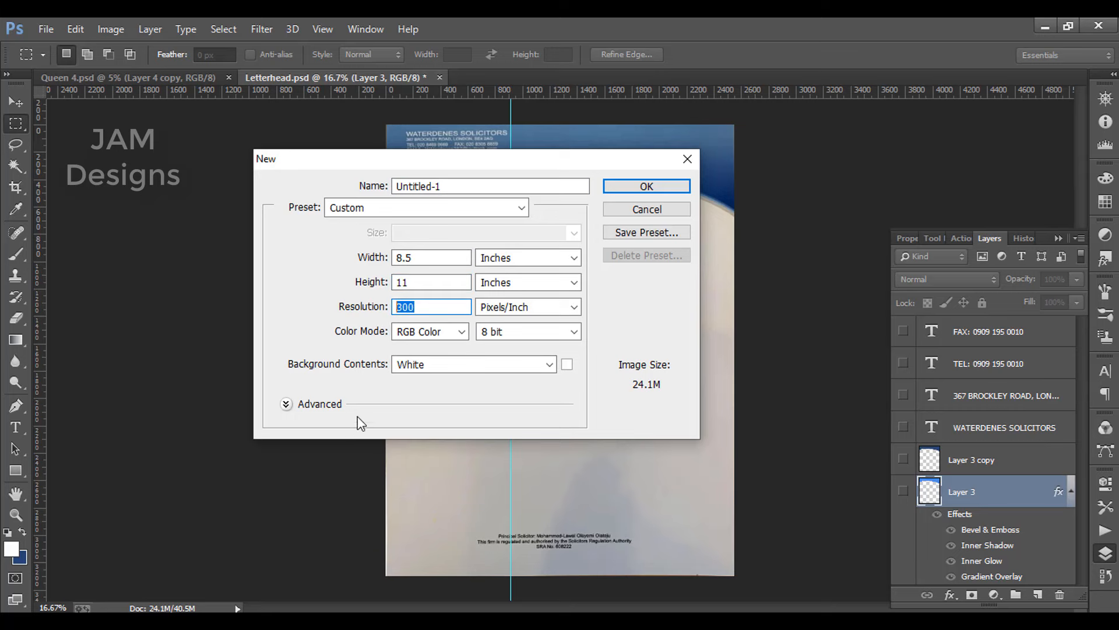
pyautogui.click(630, 187)
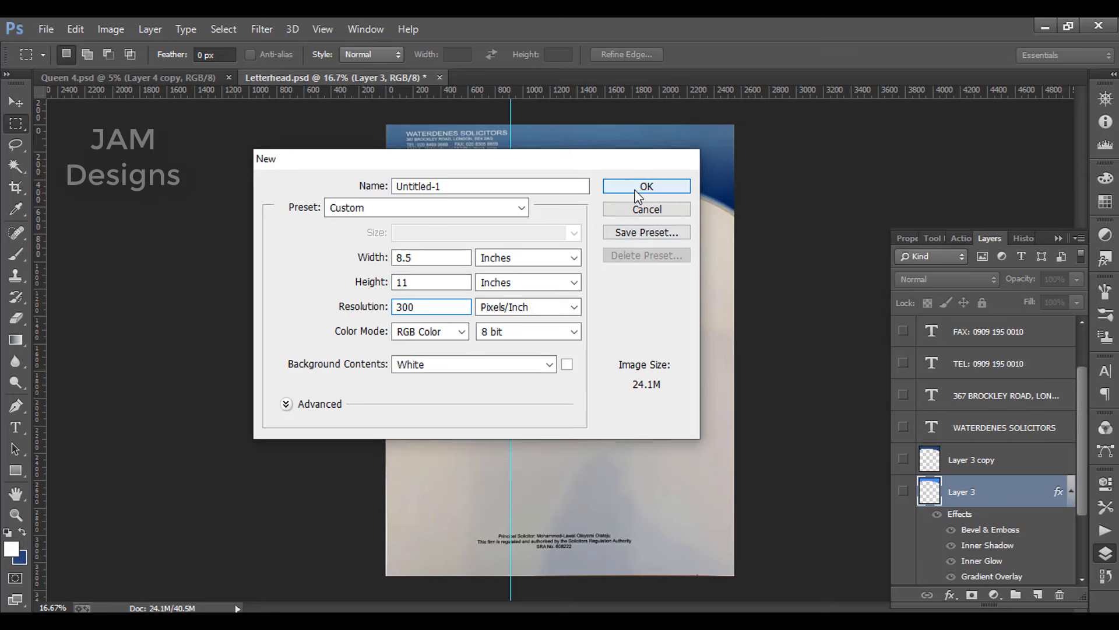
# - Select a full-width band about 1000 px tall across the page top, fill it with dark blue on a new layer, and deselect
pyautogui.moveTo(238, 99); pyautogui.dragTo(668, 170)
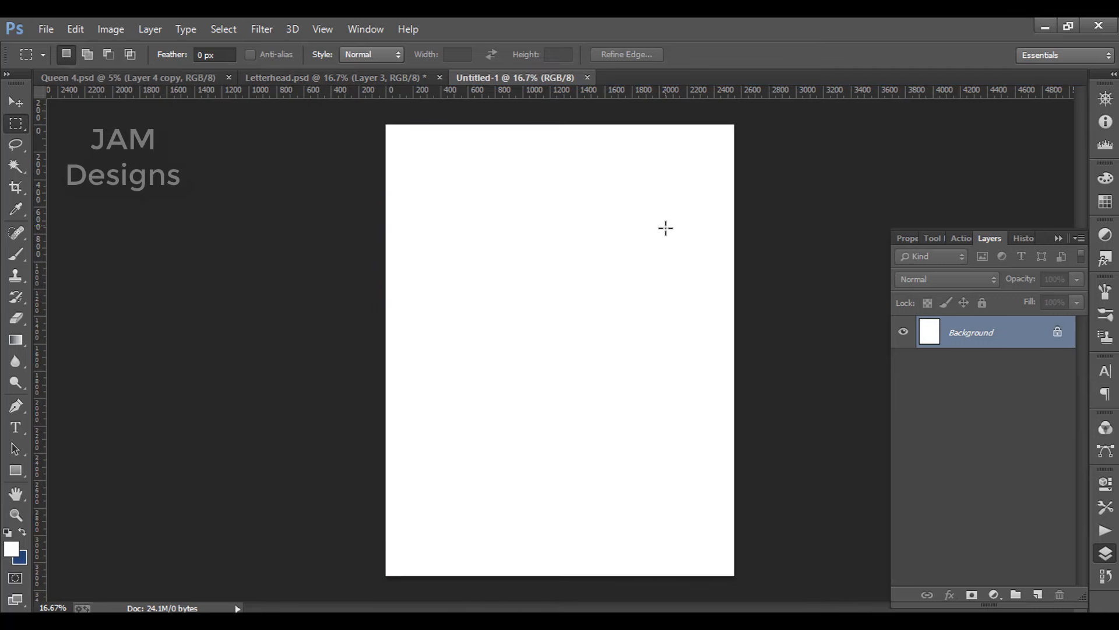
pyautogui.moveTo(386, 124); pyautogui.dragTo(737, 262)
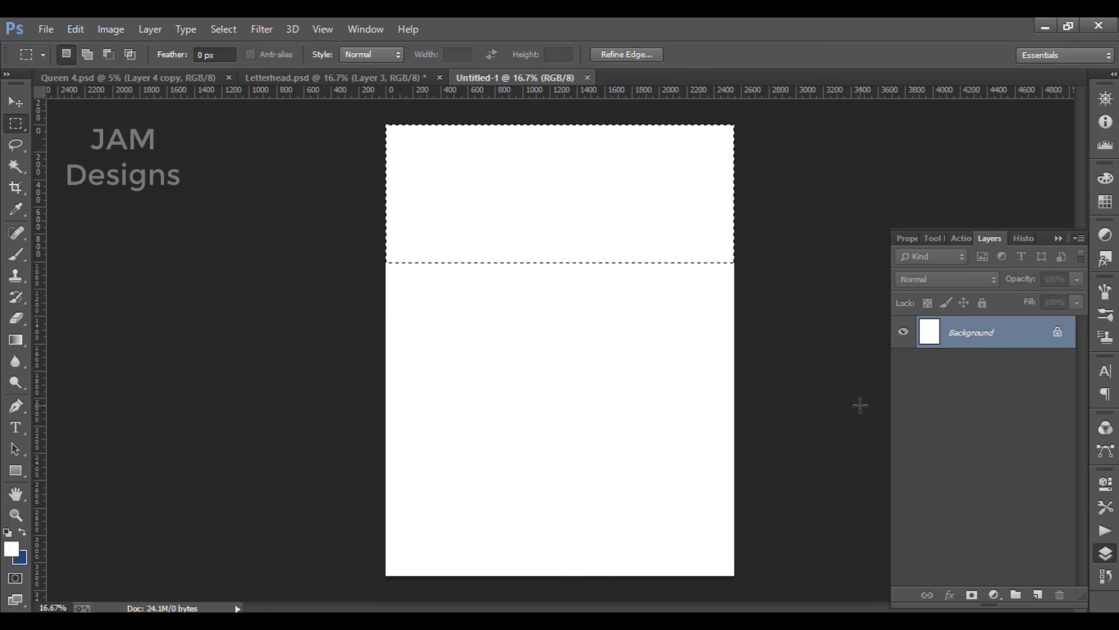
pyautogui.hotkey('ctrl', 'BackSpace')
pyautogui.hotkey('ctrl', 'z')
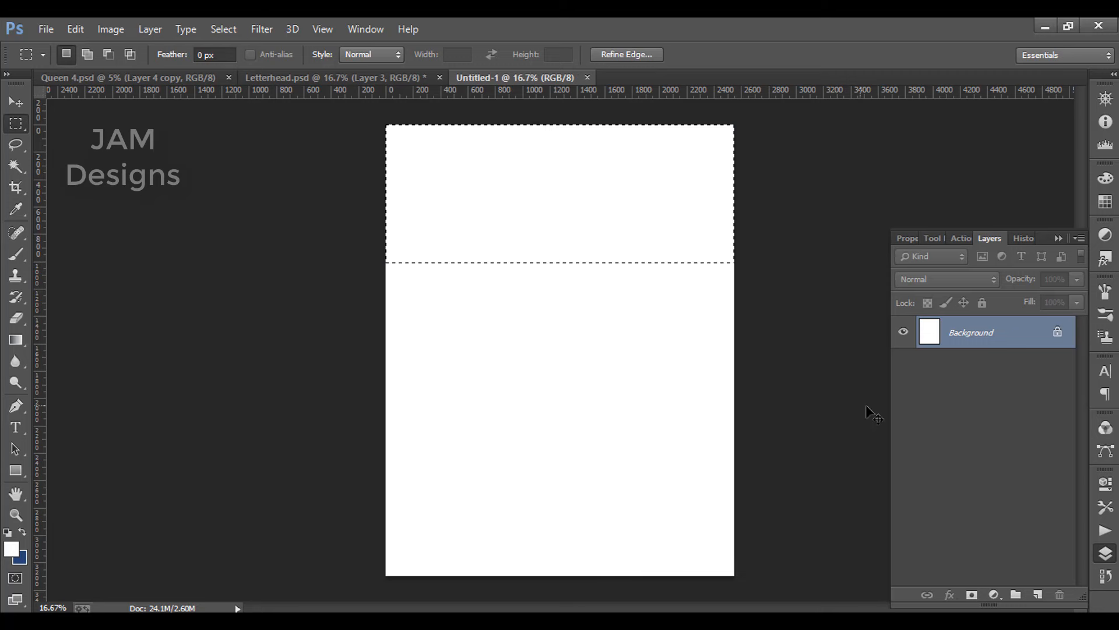
pyautogui.click(1040, 595)
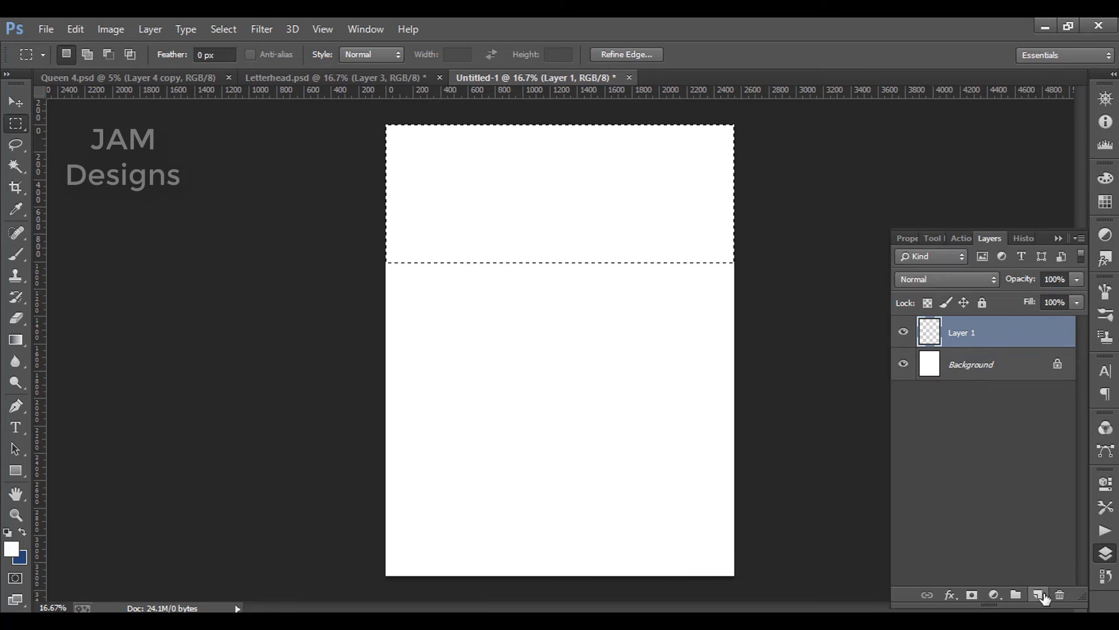
pyautogui.hotkey('ctrl', 'BackSpace')
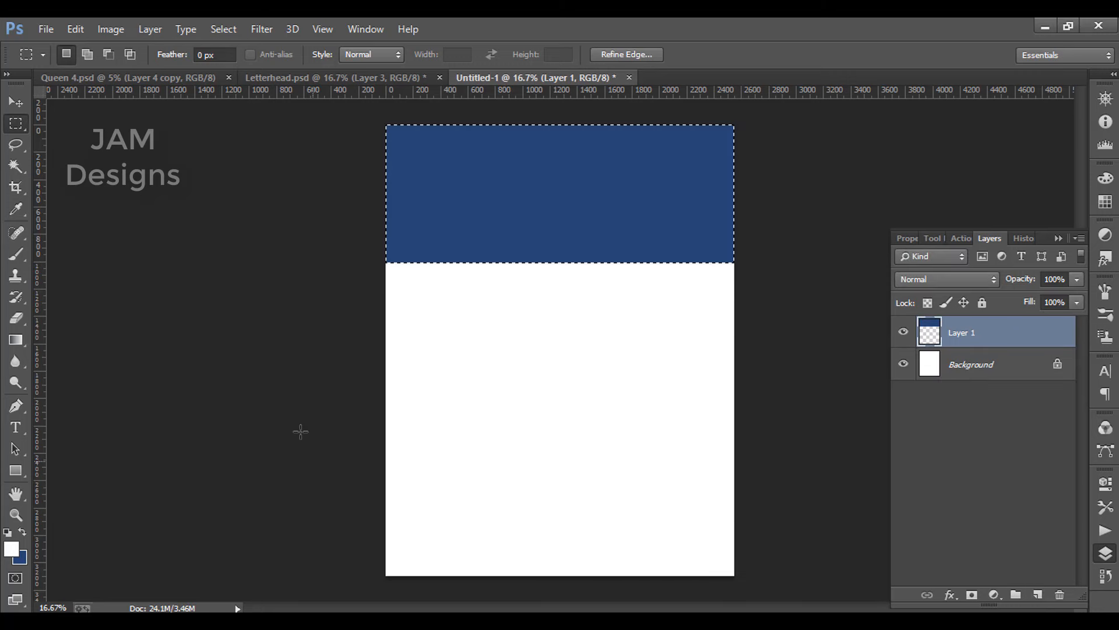
pyautogui.hotkey('ctrl', 'd')
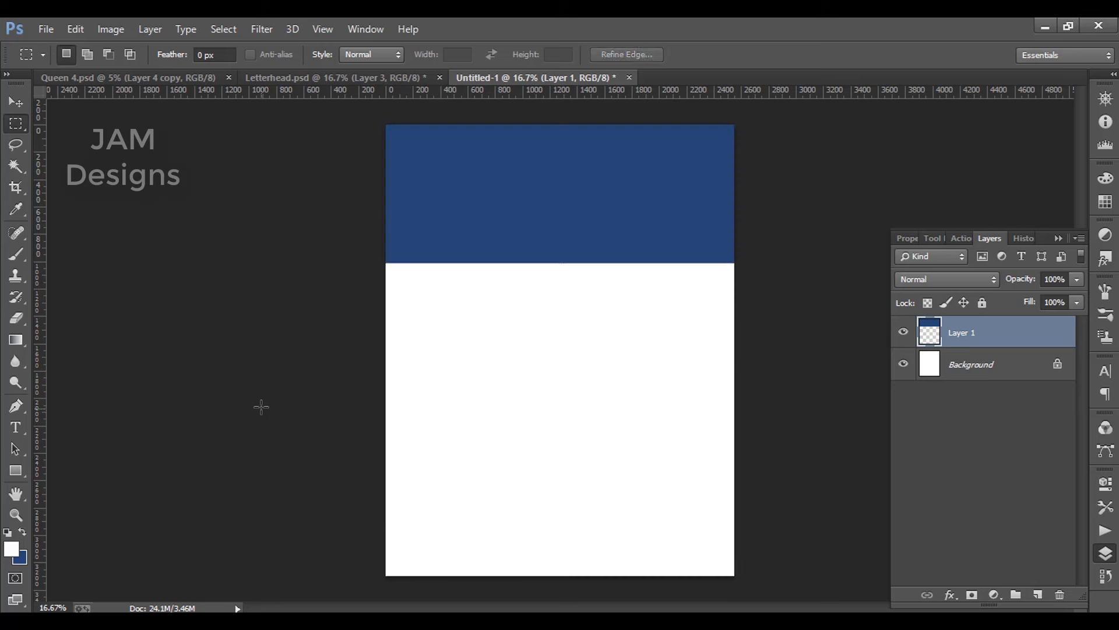
# - Draw a closed Pen path whose upper edge arcs across the blue band and falls toward the page's right edge, and convert it to a selection
pyautogui.click(14, 406)
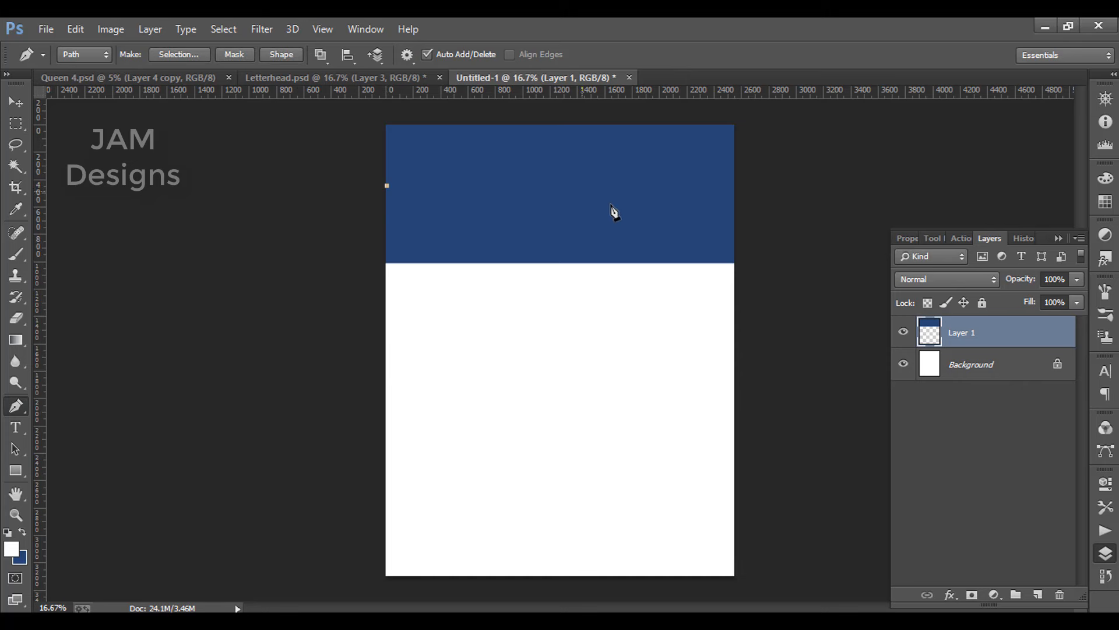
pyautogui.moveTo(582, 191); pyautogui.dragTo(739, 264)
pyautogui.click(745, 262)
pyautogui.click(796, 318)
pyautogui.click(394, 338)
pyautogui.click(328, 226)
pyautogui.hotkey('ctrl', 'Return')
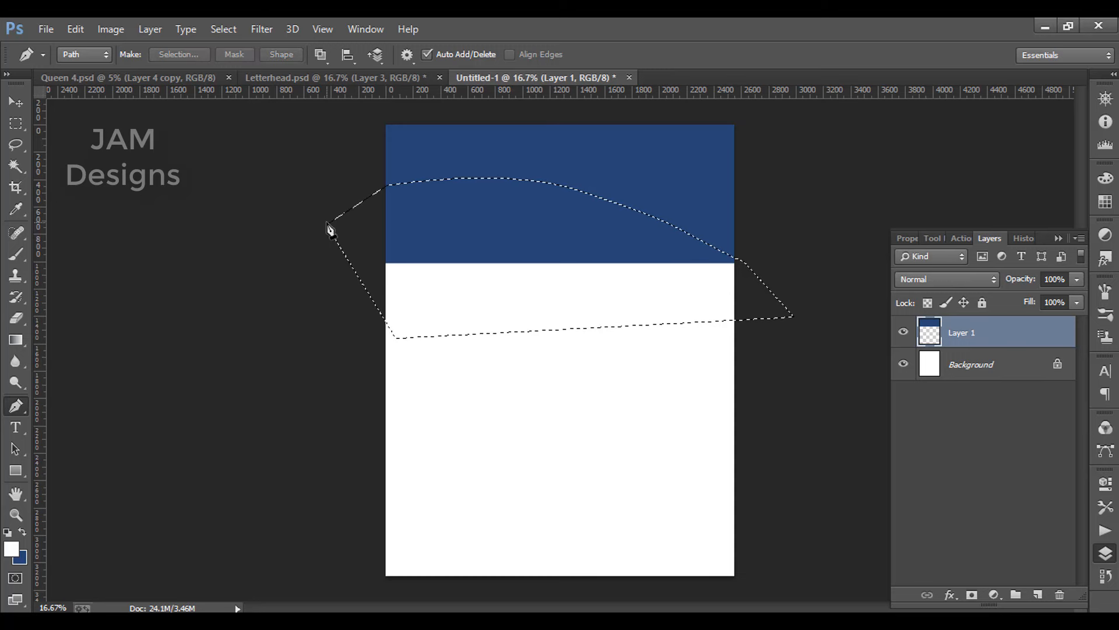
# - Feather the curved selection by 0.1 pixels, delete the blue inside it, and deselect
pyautogui.hotkey('shift', 'F6')
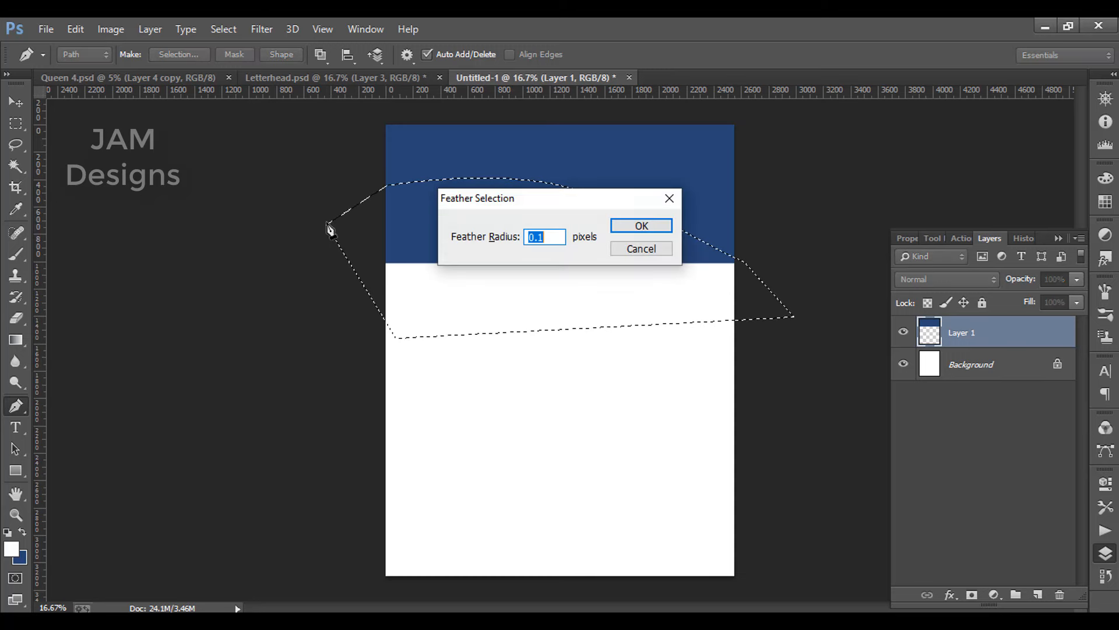
pyautogui.press('Return')
pyautogui.press('Delete')
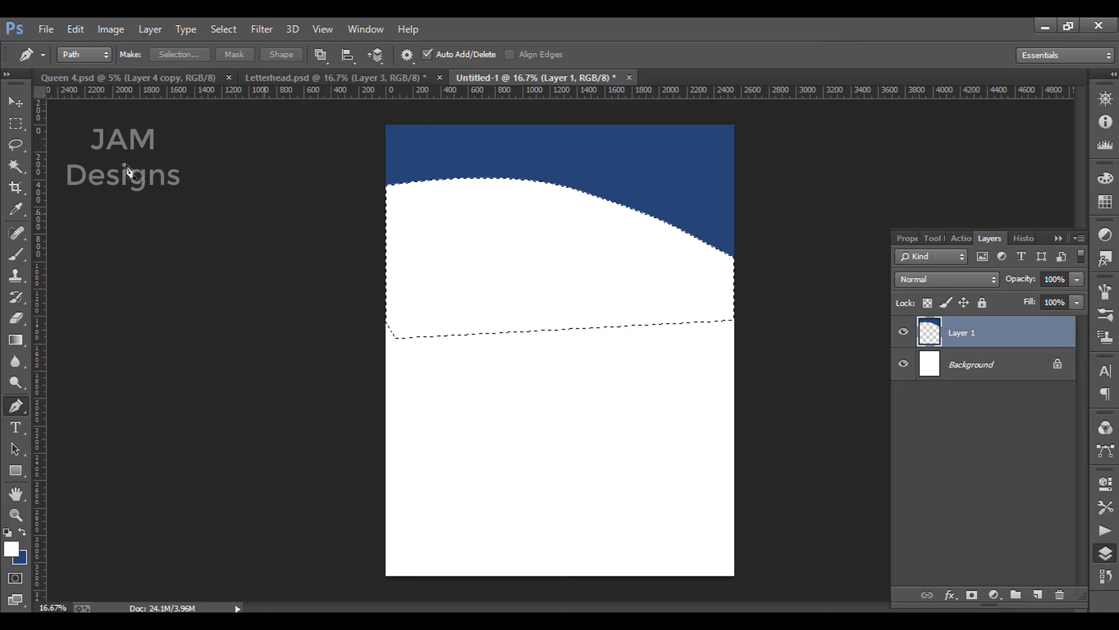
pyautogui.press('m')
pyautogui.click(267, 183)
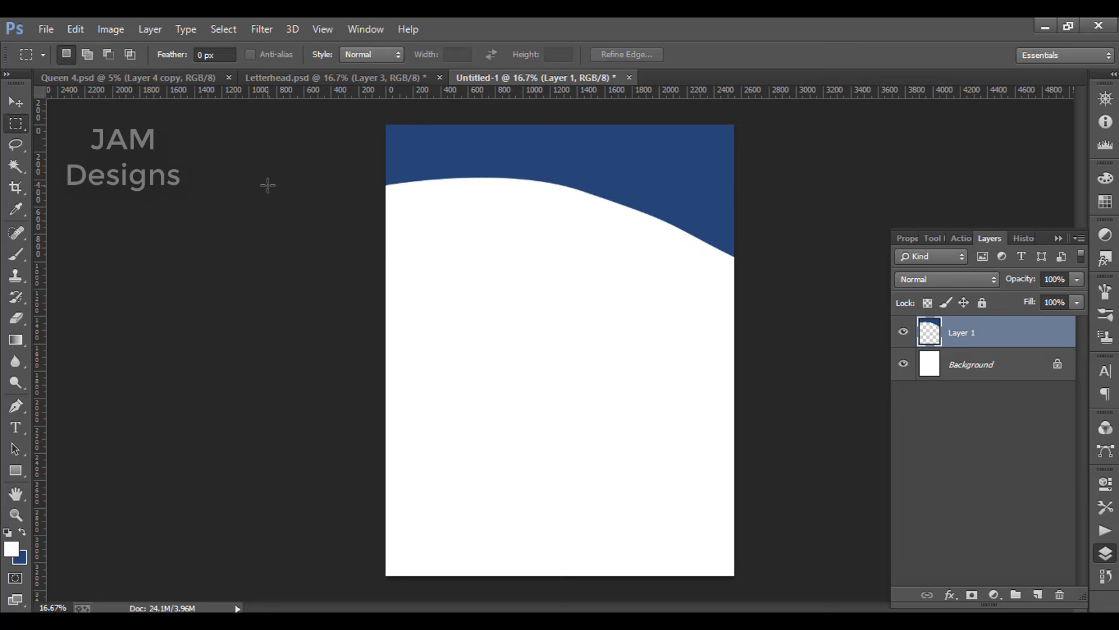
# - Duplicate the curved blue header layer within the same document
pyautogui.rightClick(965, 333)
pyautogui.click(716, 168)
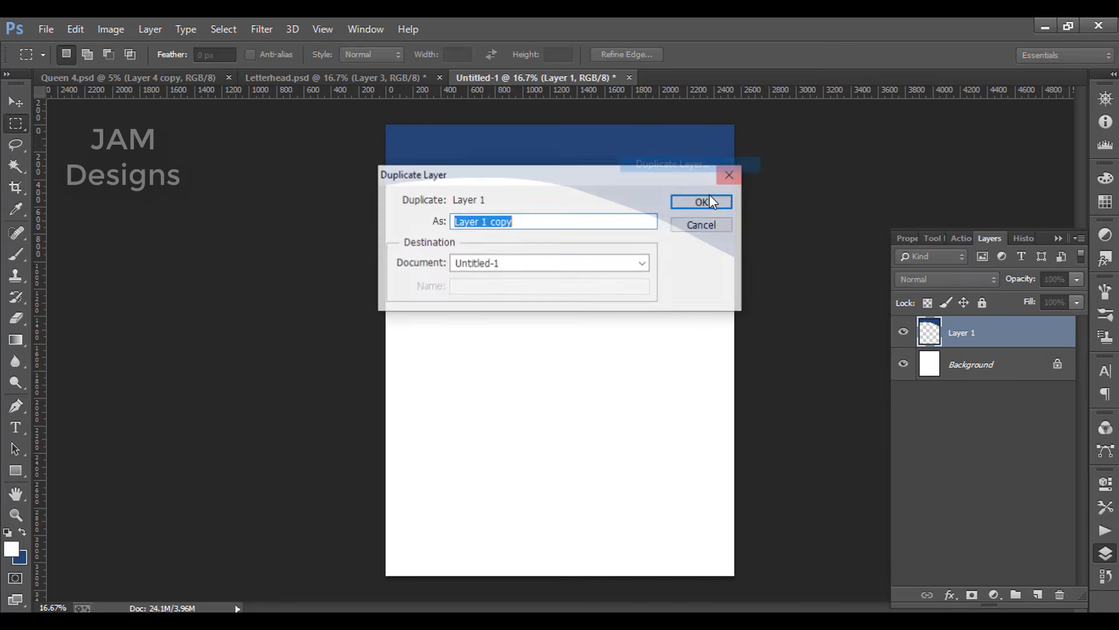
pyautogui.click(712, 201)
# - Transform the original Layer 1 beneath the copy, nudging it down to a Y position of 533 px
pyautogui.click(982, 365)
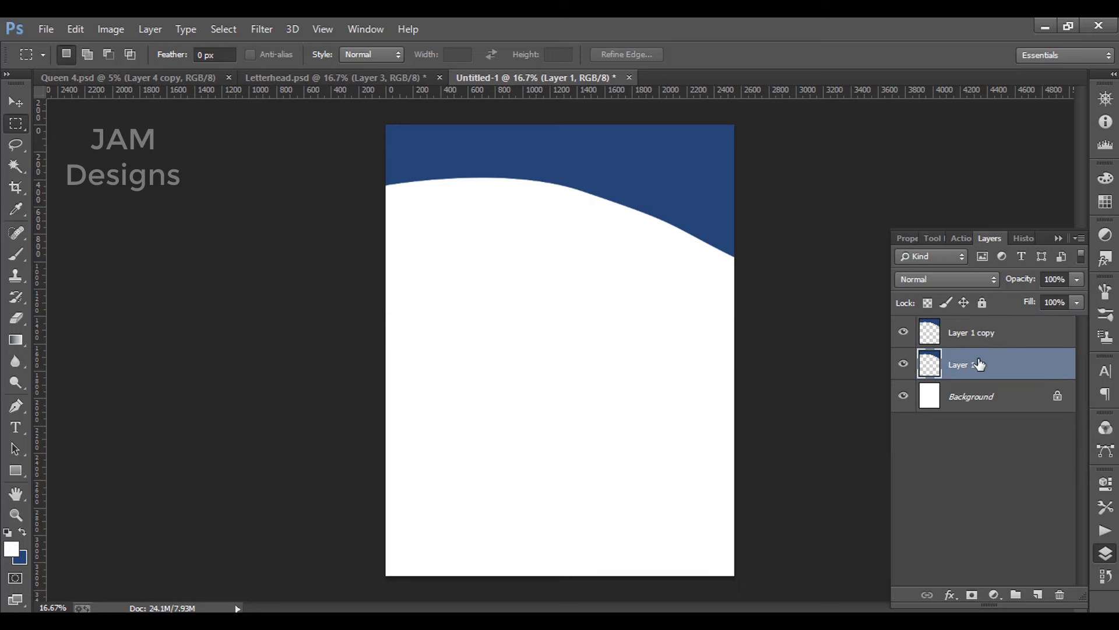
pyautogui.hotkey('ctrl', 't')
pyautogui.hotkey('shift', 'Down')
pyautogui.hotkey('shift', 'Down')
pyautogui.hotkey('shift', 'Down')
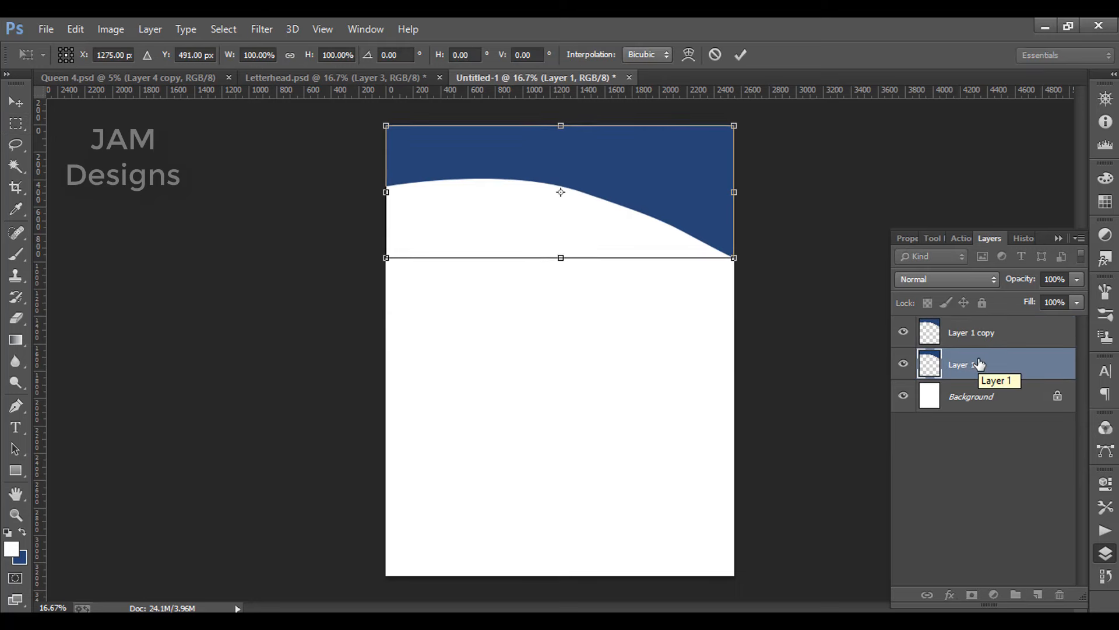
pyautogui.press('Down')
pyautogui.press('Down')
pyautogui.press('Down')
pyautogui.press('Down')
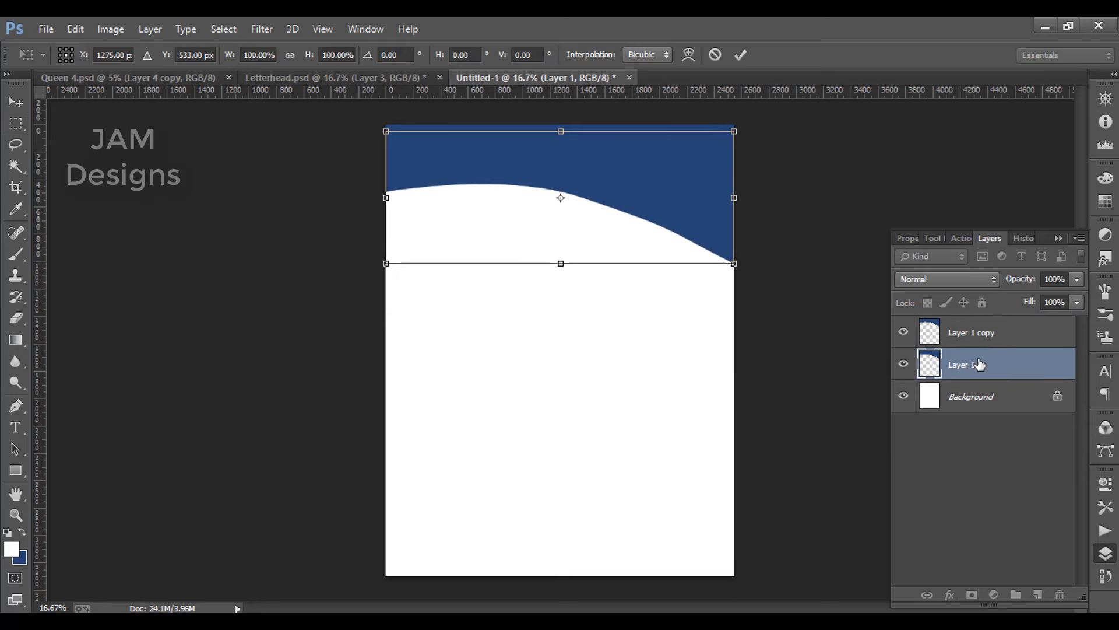
pyautogui.press('Return')
pyautogui.press('m')
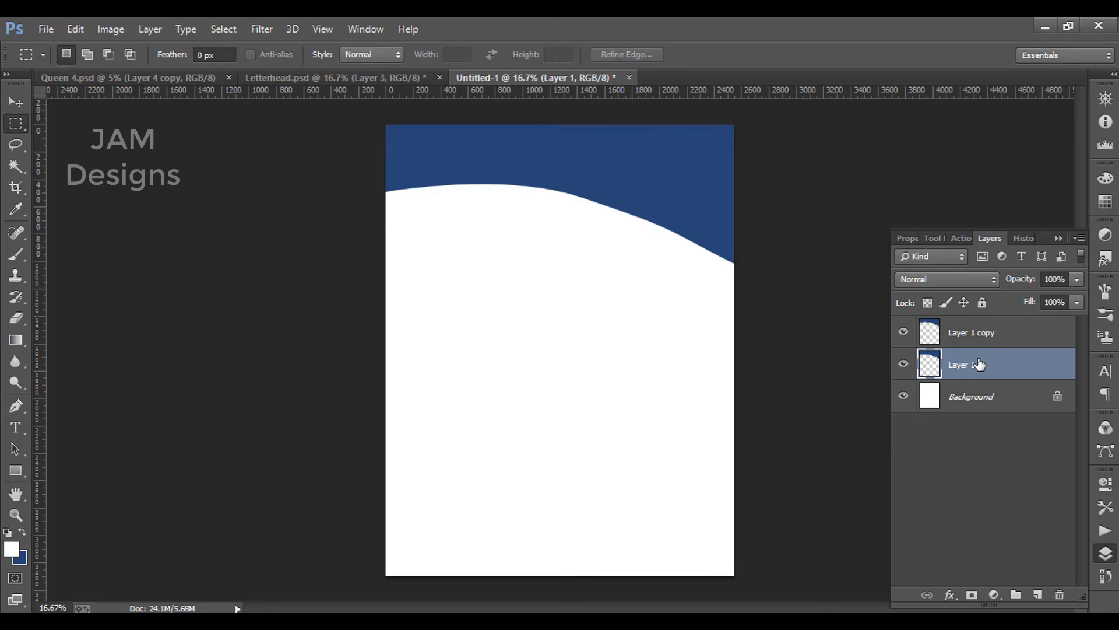
# - Lighten Layer 1 to a brighter blue with a Levels adjustment, setting the white input level to 136
pyautogui.click(110, 30)
pyautogui.moveTo(233, 71)
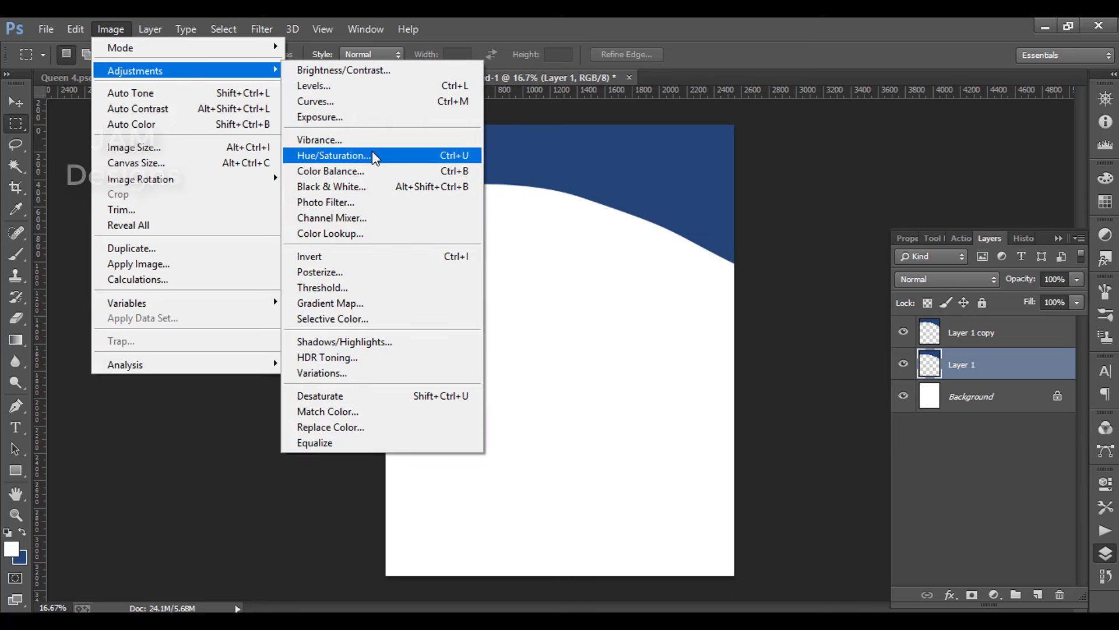
pyautogui.click(350, 86)
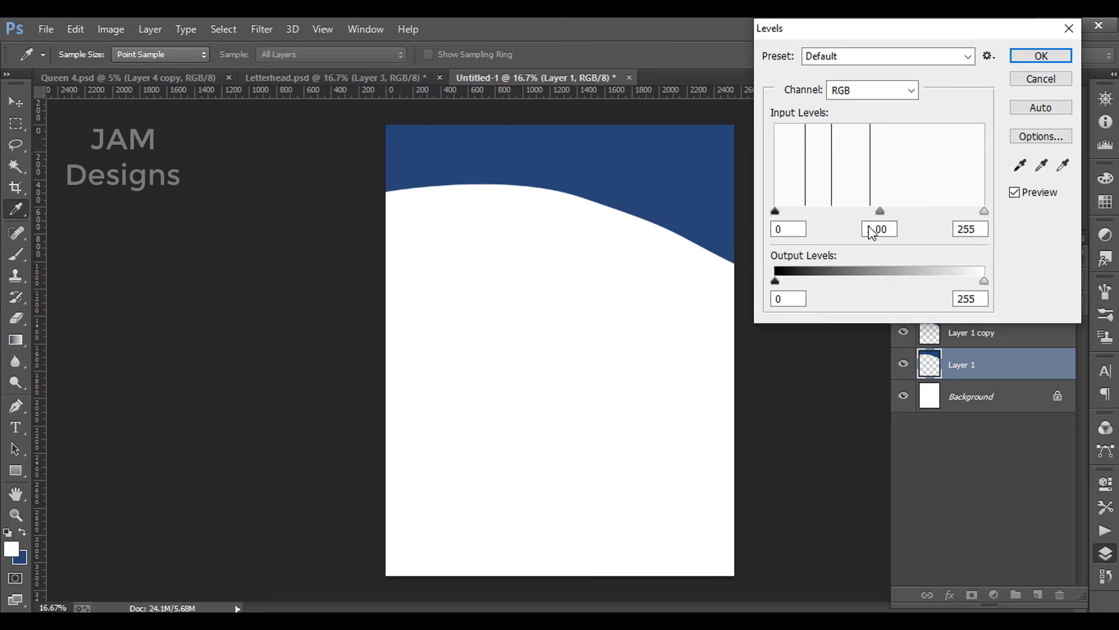
pyautogui.moveTo(984, 212); pyautogui.dragTo(896, 222)
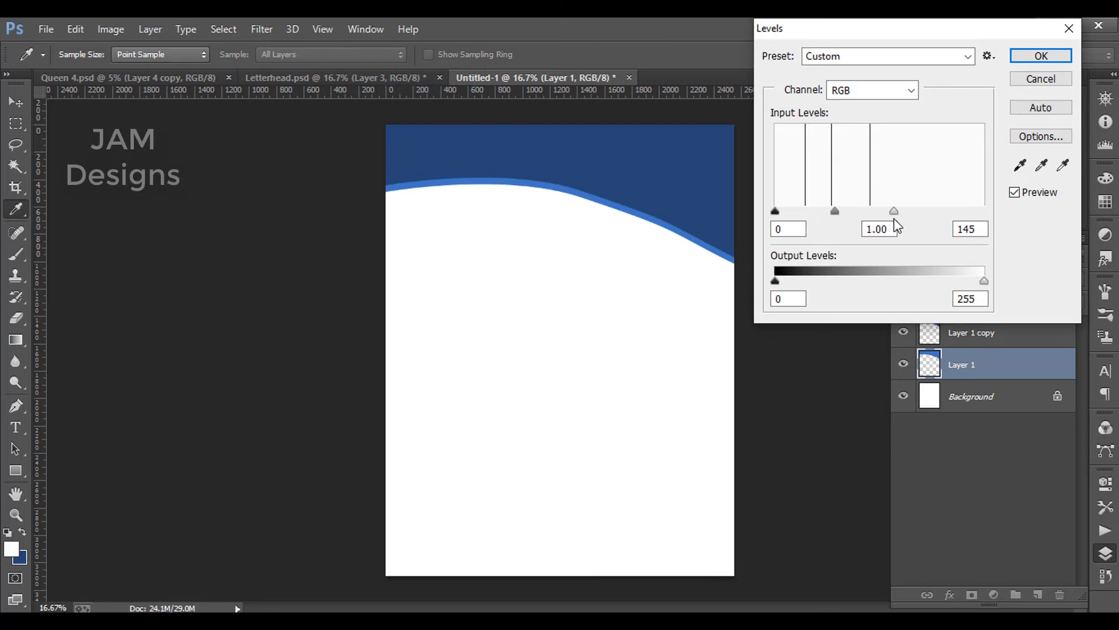
pyautogui.click(1041, 55)
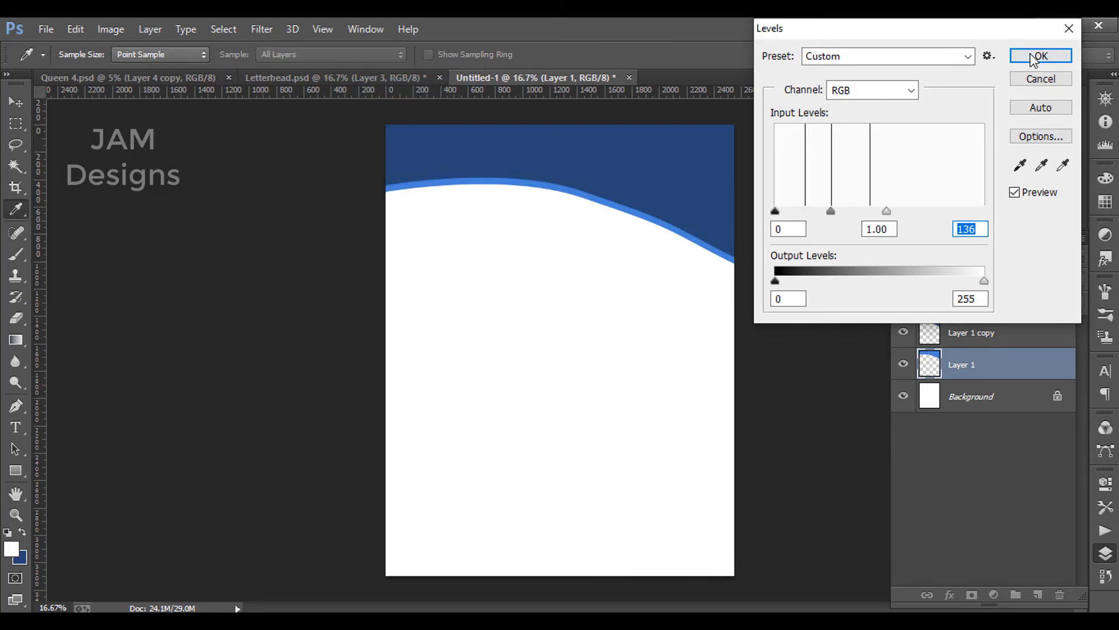
pyautogui.press('m')
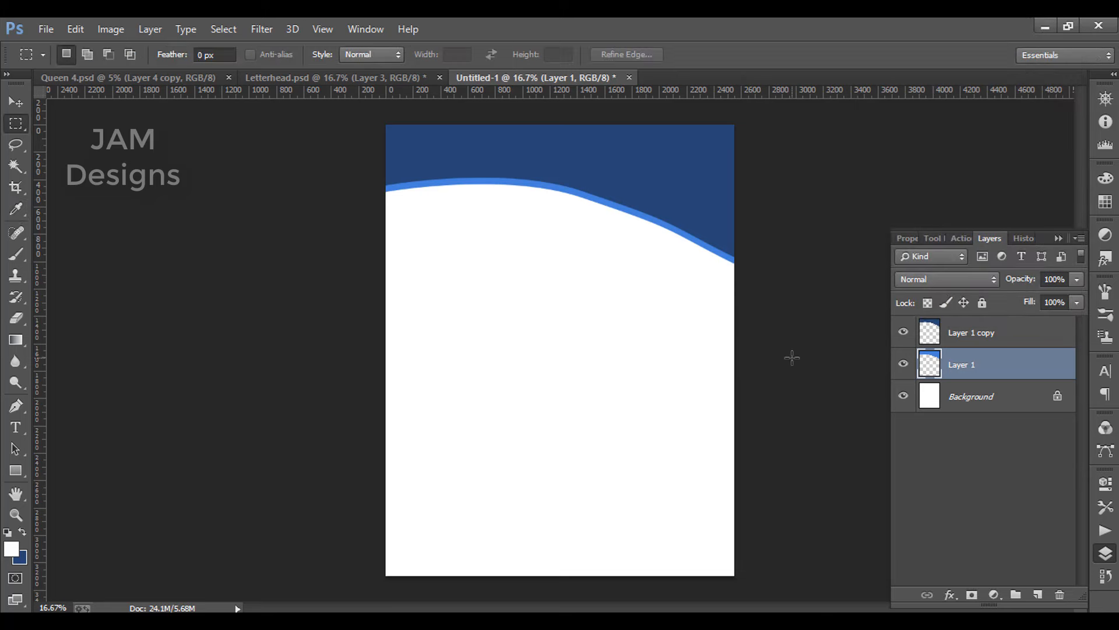
# - Copy the company name, address, telephone and fax text layers from Letterhead.psd into the Untitled-1 document
pyautogui.hotkey('ctrl', '+')
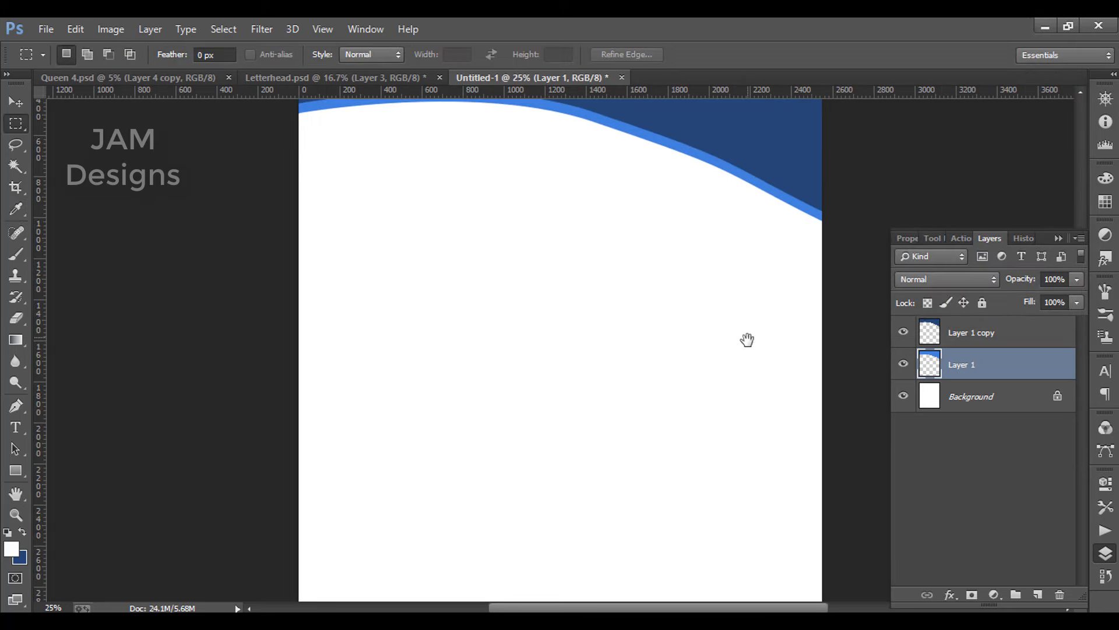
pyautogui.moveTo(747, 338); pyautogui.dragTo(700, 390)
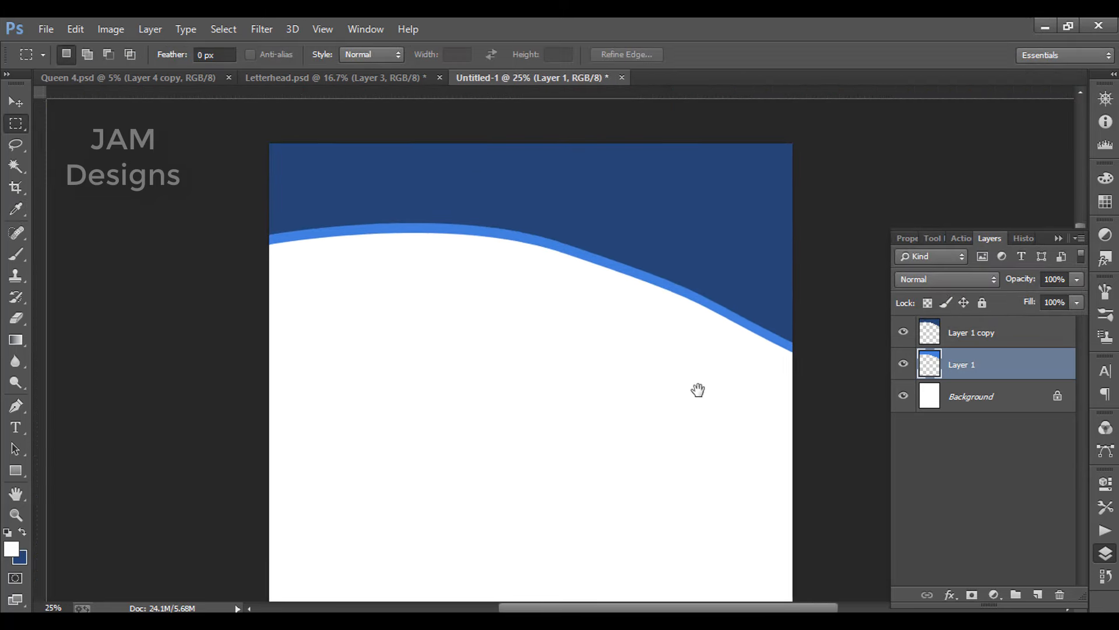
pyautogui.click(296, 78)
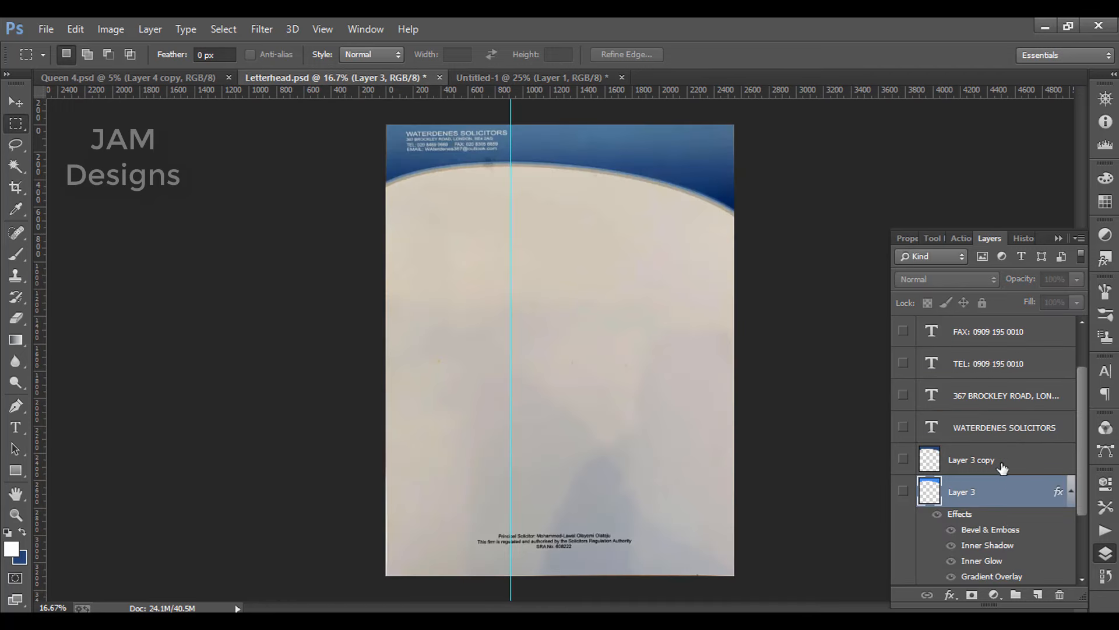
pyautogui.click(997, 429)
pyautogui.keyDown('shift'); pyautogui.click(989, 397); pyautogui.keyUp('shift')
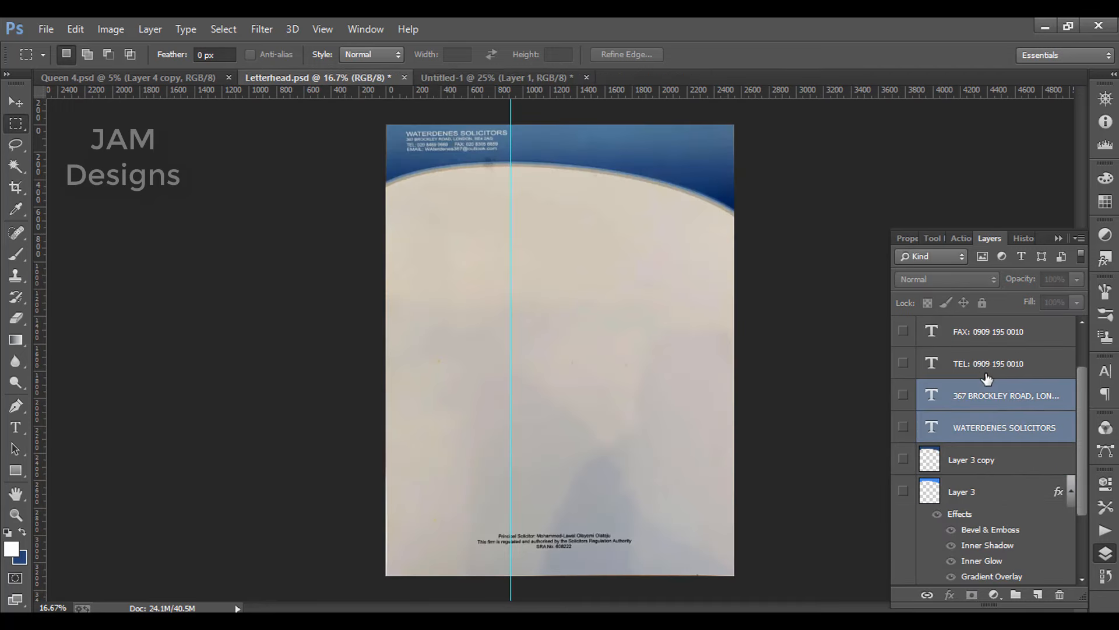
pyautogui.keyDown('shift'); pyautogui.click(985, 373); pyautogui.keyUp('shift')
pyautogui.keyDown('shift'); pyautogui.click(978, 345); pyautogui.keyUp('shift')
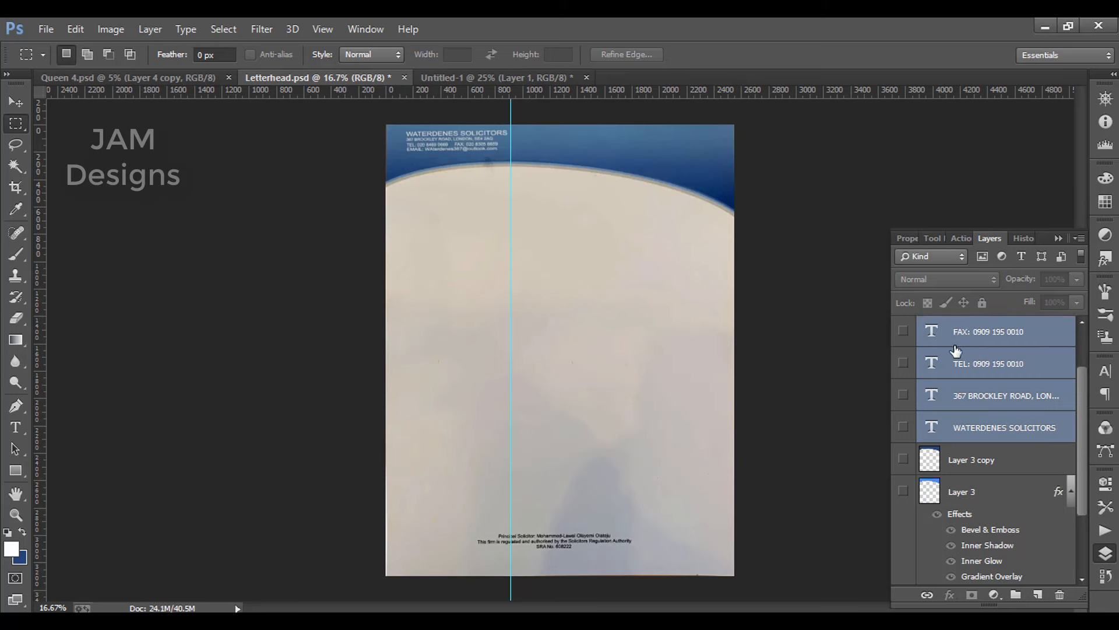
pyautogui.click(15, 102)
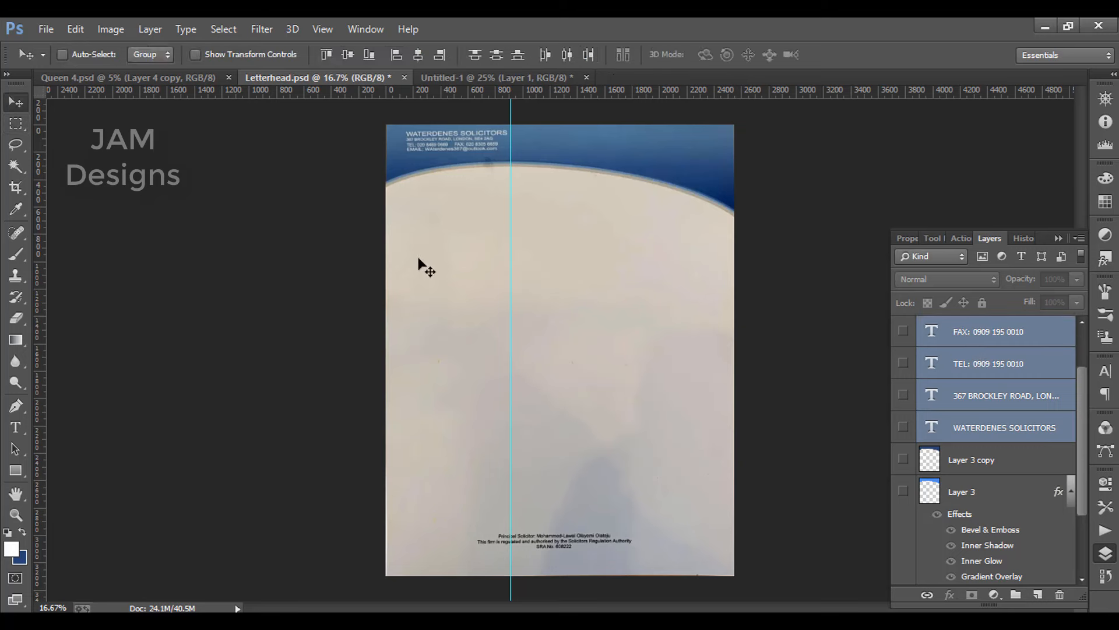
pyautogui.moveTo(444, 278)
pyautogui.mouseDown()
pyautogui.moveTo(455, 79)
pyautogui.moveTo(441, 260)
pyautogui.mouseUp()
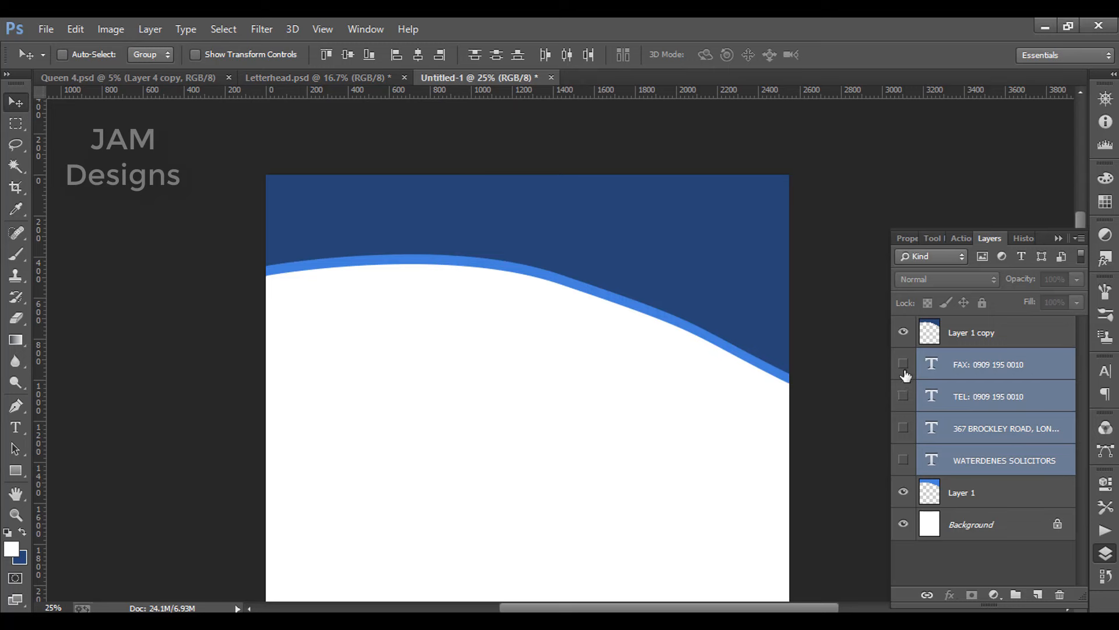
# - Make the four copied text layers visible, stack them above Layer 1 copy and position them in the header's left part
pyautogui.moveTo(903, 364); pyautogui.dragTo(906, 485)
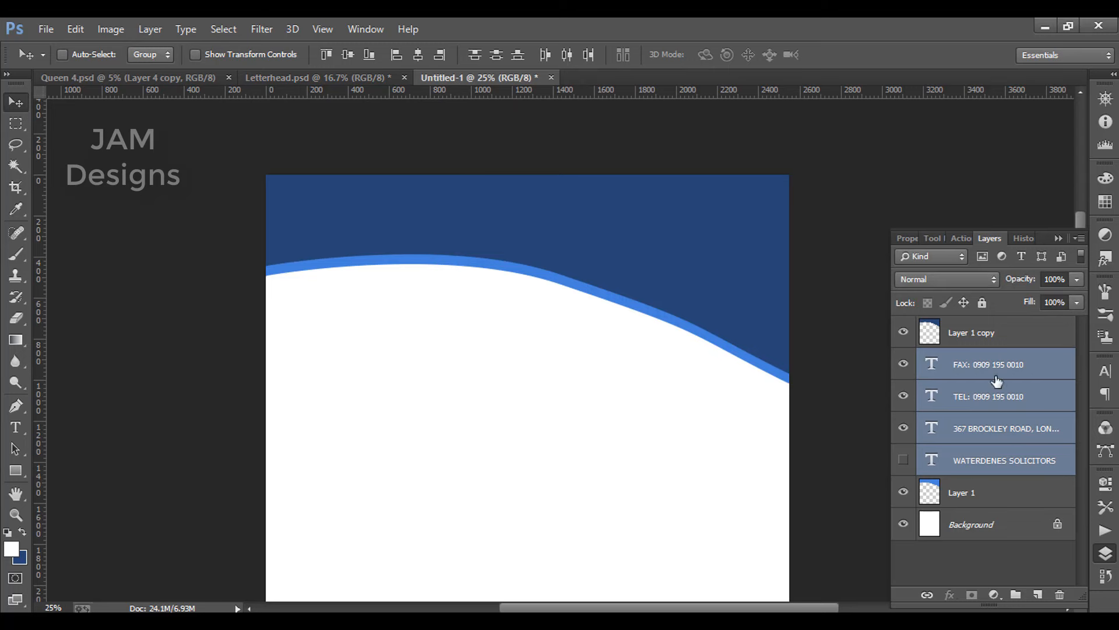
pyautogui.moveTo(993, 362); pyautogui.dragTo(985, 332)
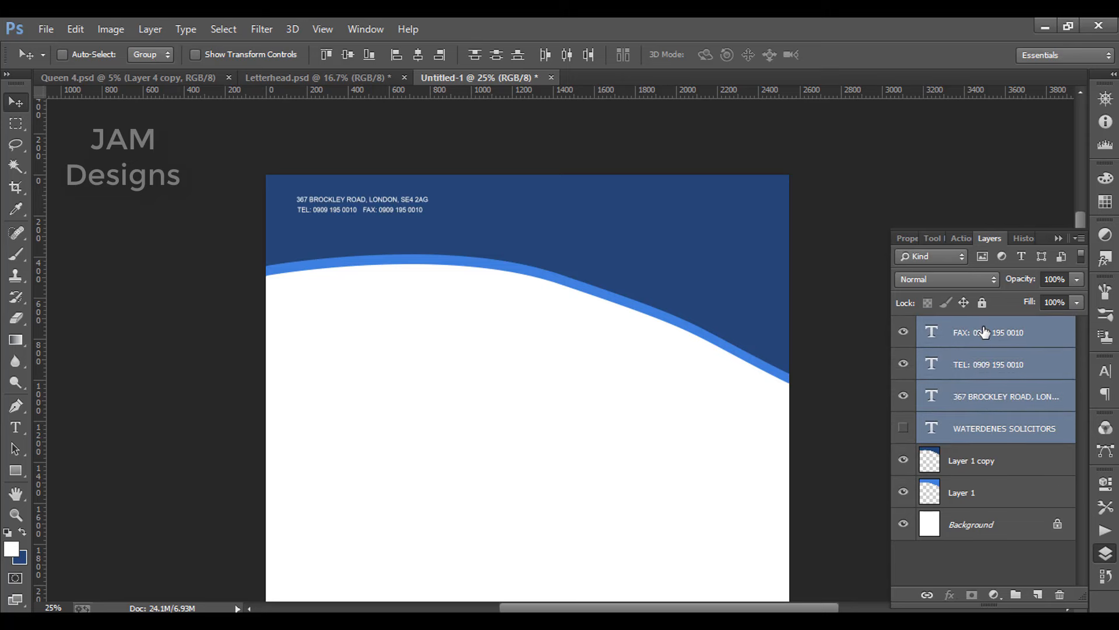
pyautogui.moveTo(417, 204); pyautogui.dragTo(429, 226)
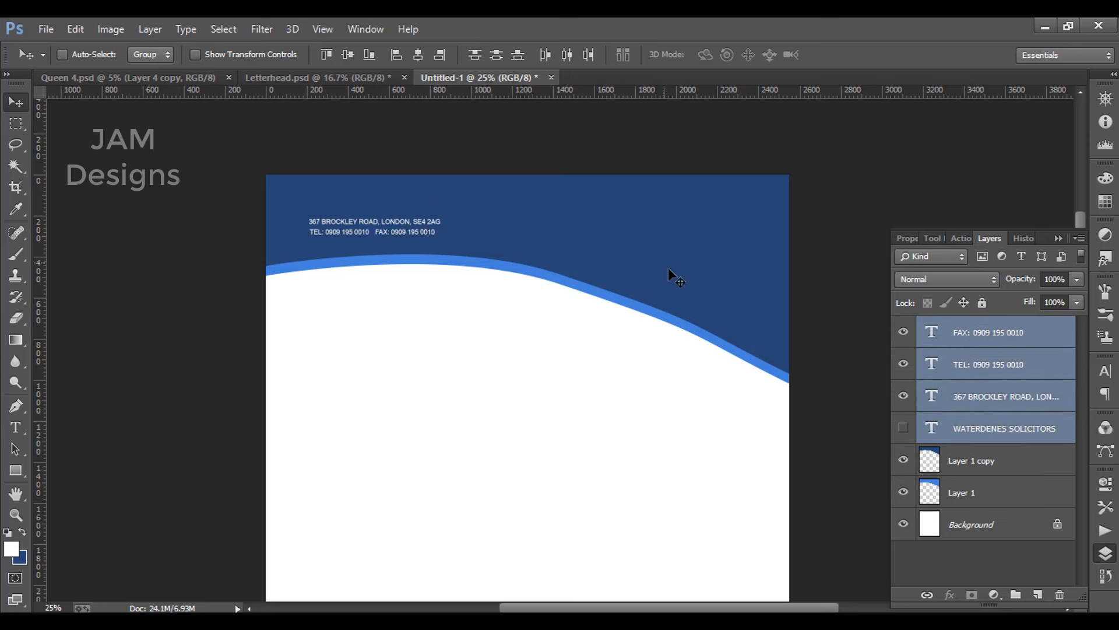
pyautogui.click(904, 429)
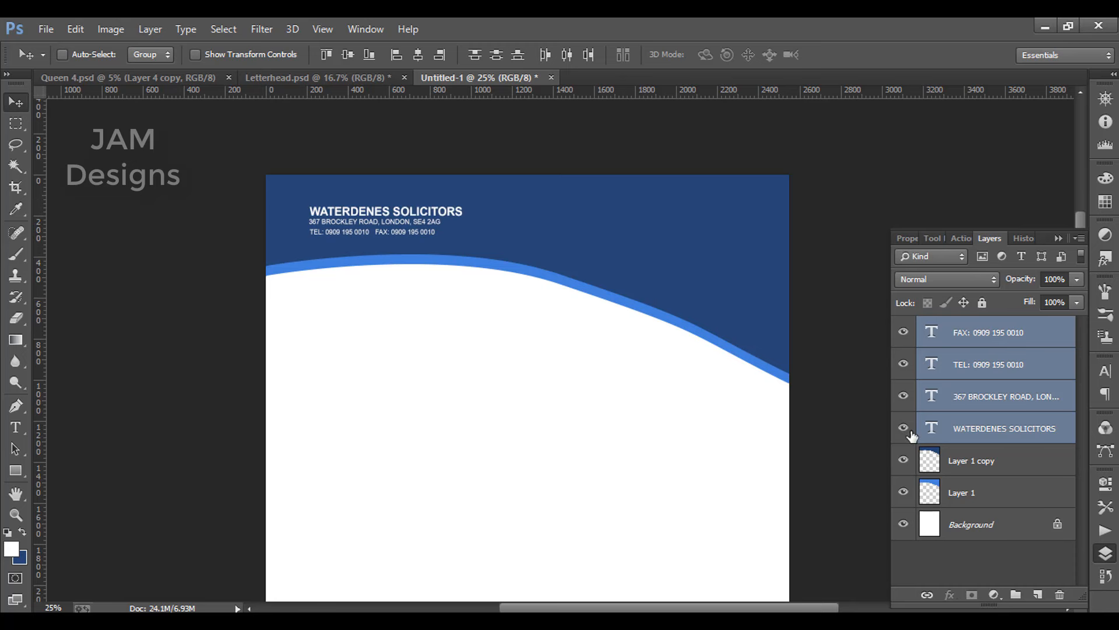
# - Scale the company name, address, telephone and fax text together to about 146% and shift the block slightly right and up in the header
pyautogui.scroll(2, 501, 292)
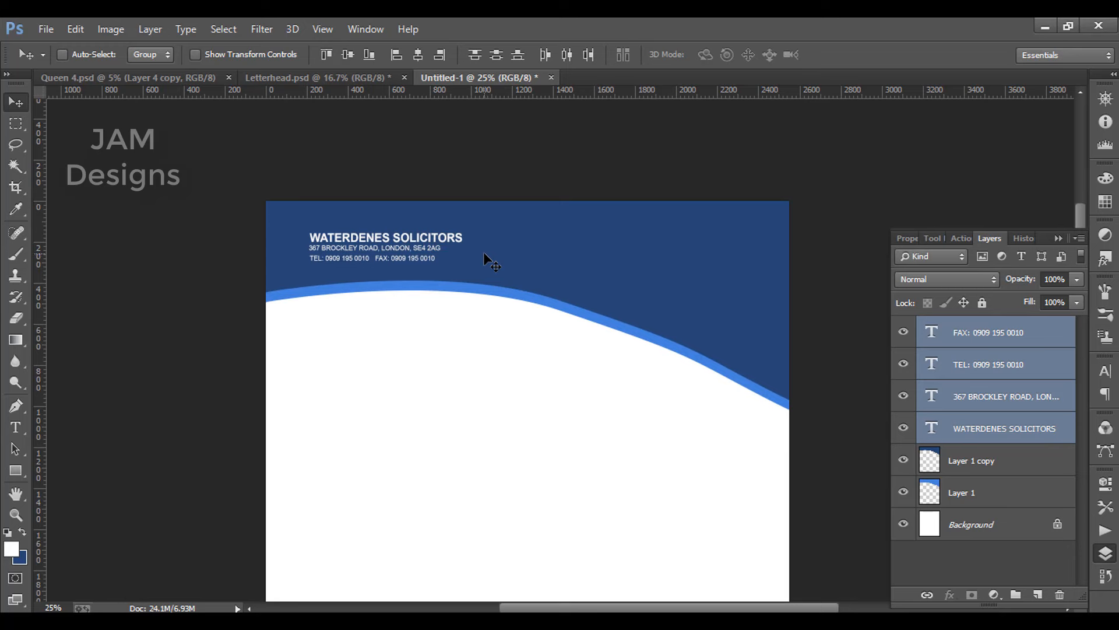
pyautogui.hotkey('ctrl', 't')
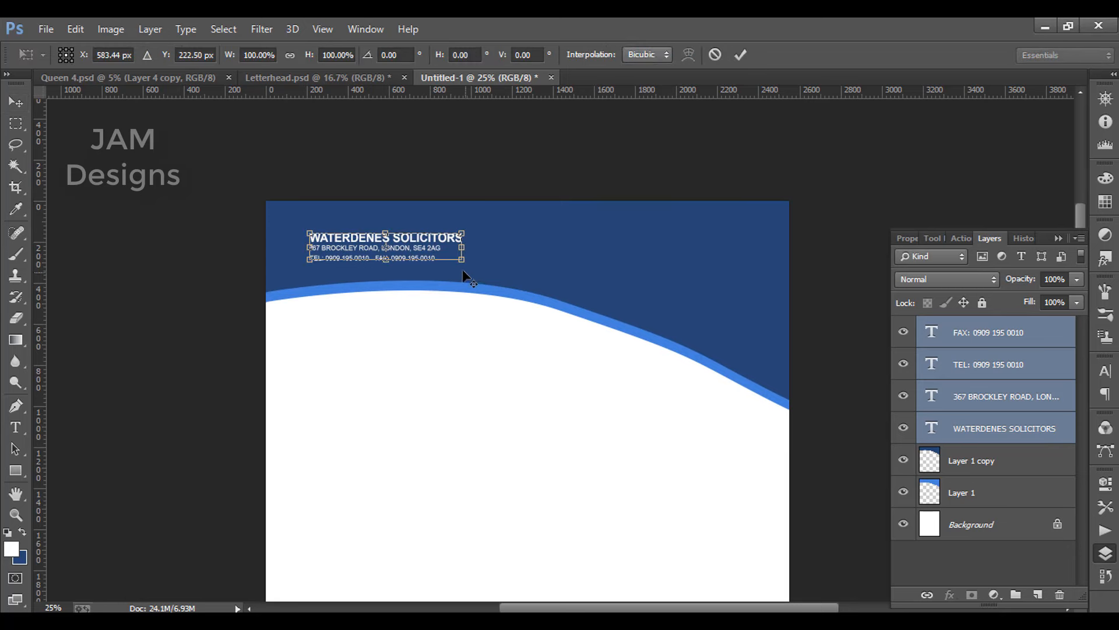
pyautogui.moveTo(466, 261); pyautogui.dragTo(500, 266)
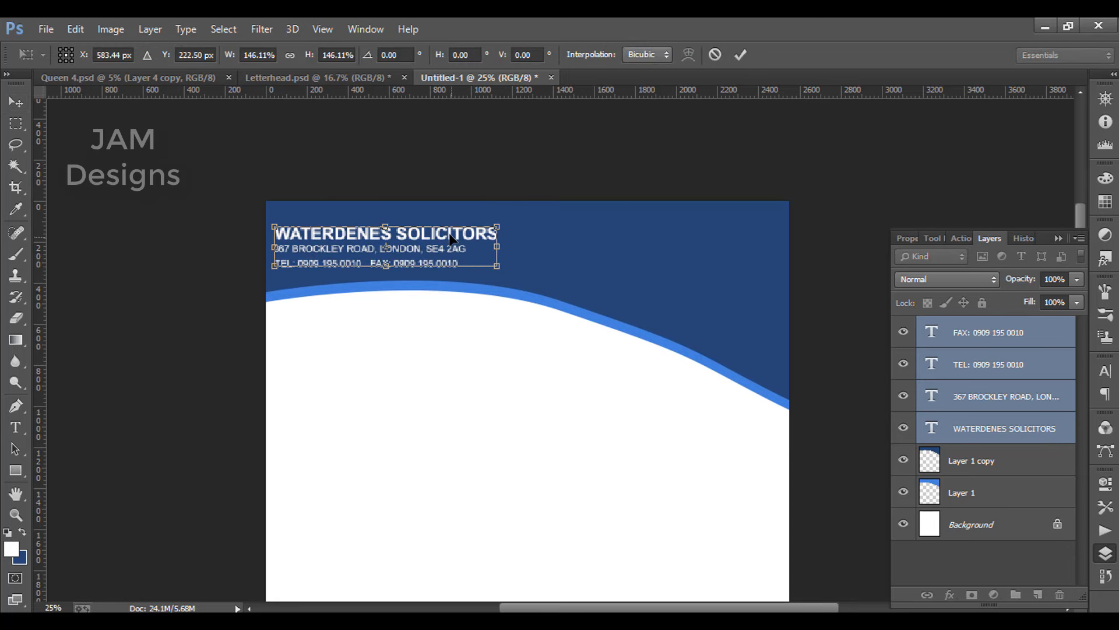
pyautogui.moveTo(450, 236); pyautogui.dragTo(464, 232)
pyautogui.press('Return')
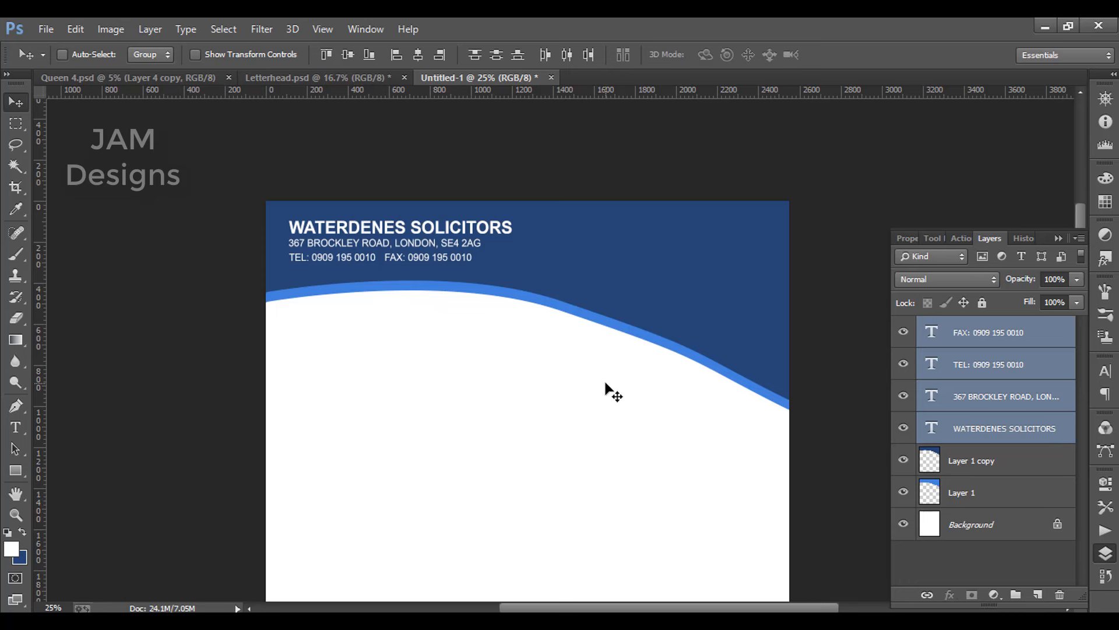
# - Show the email text layer in Letterhead.psd and copy only that layer into the Untitled-1 document
pyautogui.scroll(-10, 612, 391)
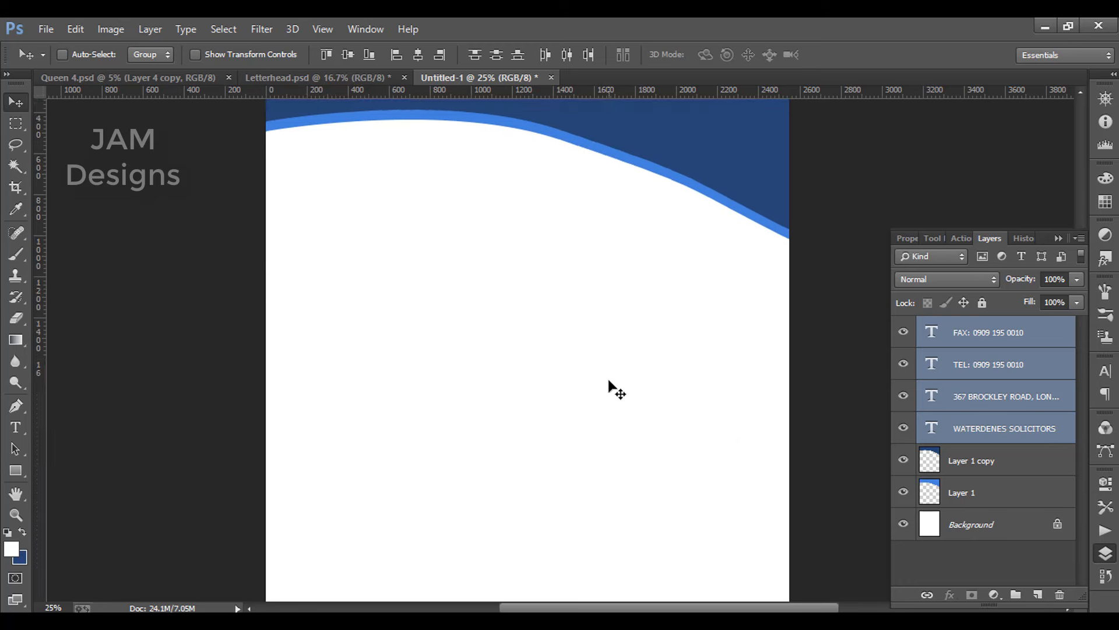
pyautogui.click(980, 337)
pyautogui.scroll(2, 763, 279)
pyautogui.click(292, 77)
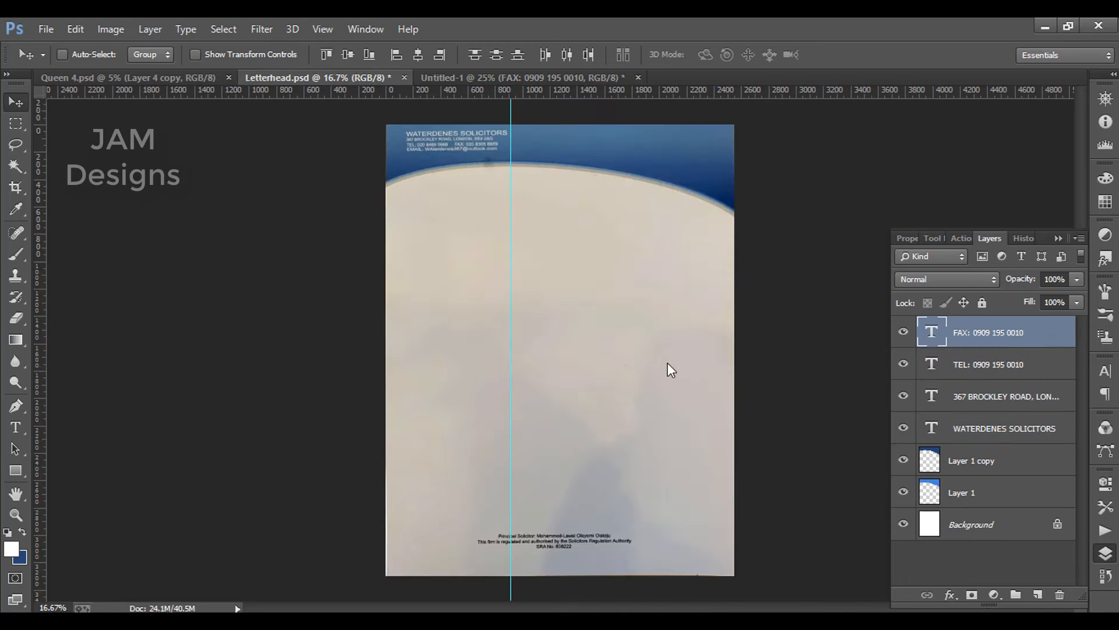
pyautogui.scroll(-2, 1014, 483)
pyautogui.scroll(-1, 1015, 483)
pyautogui.scroll(4, 985, 484)
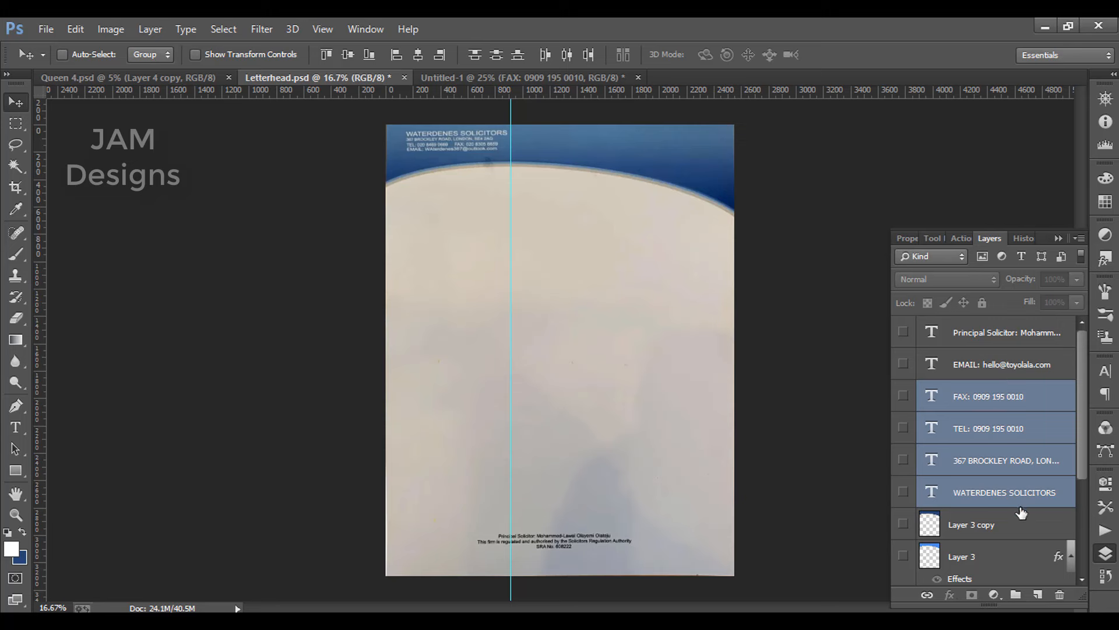
pyautogui.keyDown('shift'); pyautogui.click(991, 367); pyautogui.keyUp('shift')
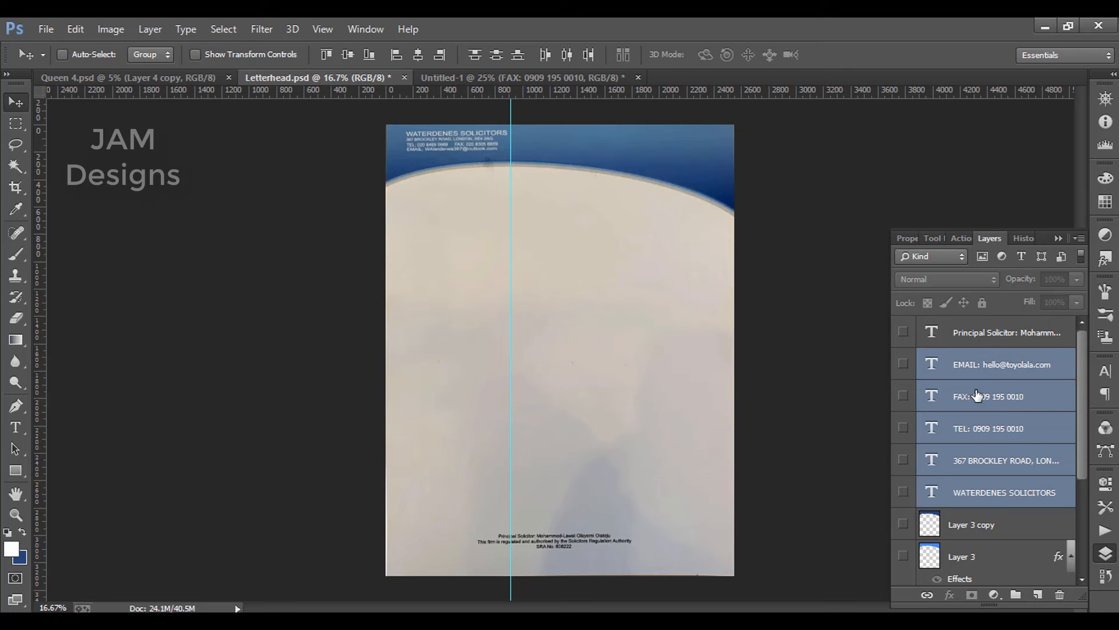
pyautogui.click(975, 372)
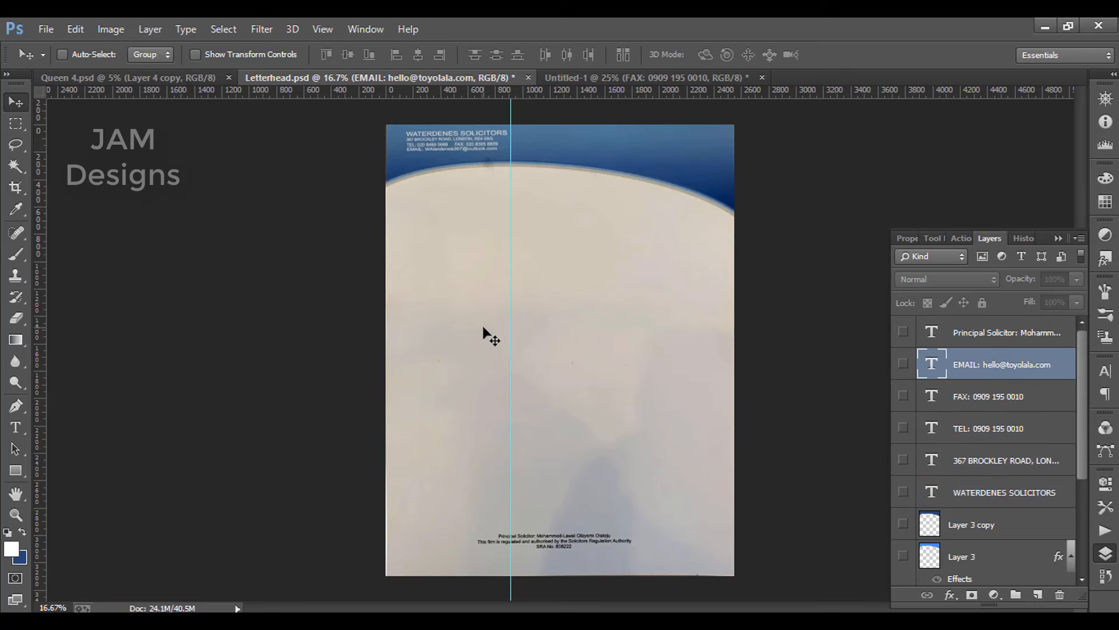
pyautogui.click(904, 364)
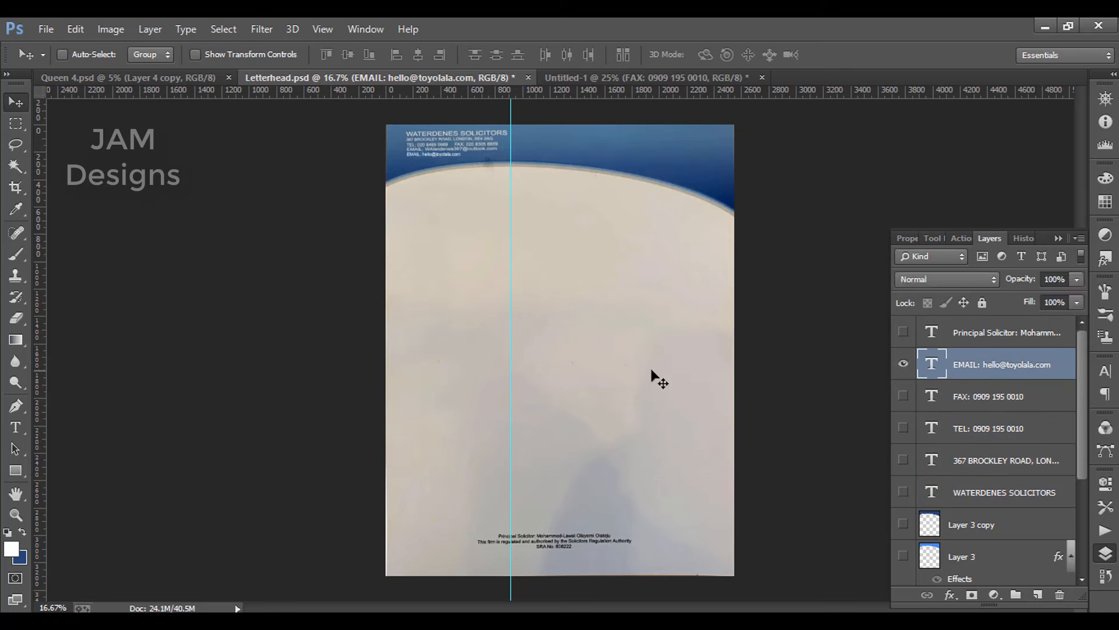
pyautogui.moveTo(467, 342); pyautogui.dragTo(479, 225)
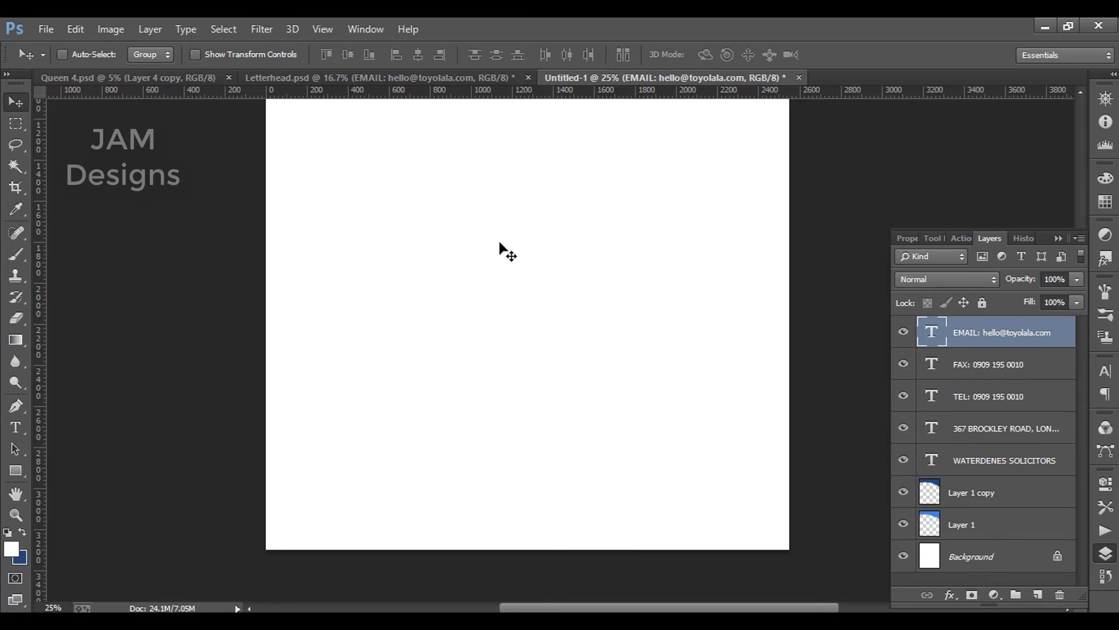
# - Place the email line directly below the telephone line, aligned with the left edge of the contact text
pyautogui.scroll(8, 624, 286)
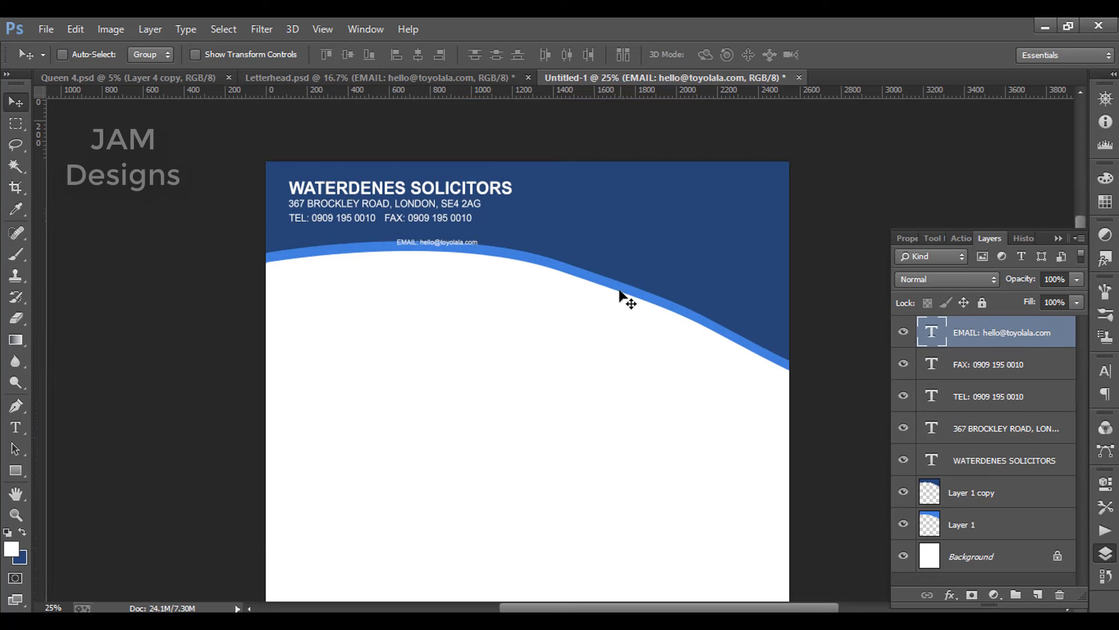
pyautogui.moveTo(462, 241); pyautogui.dragTo(565, 434)
pyautogui.hotkey('ctrl', '+')
pyautogui.moveTo(438, 421); pyautogui.dragTo(431, 412)
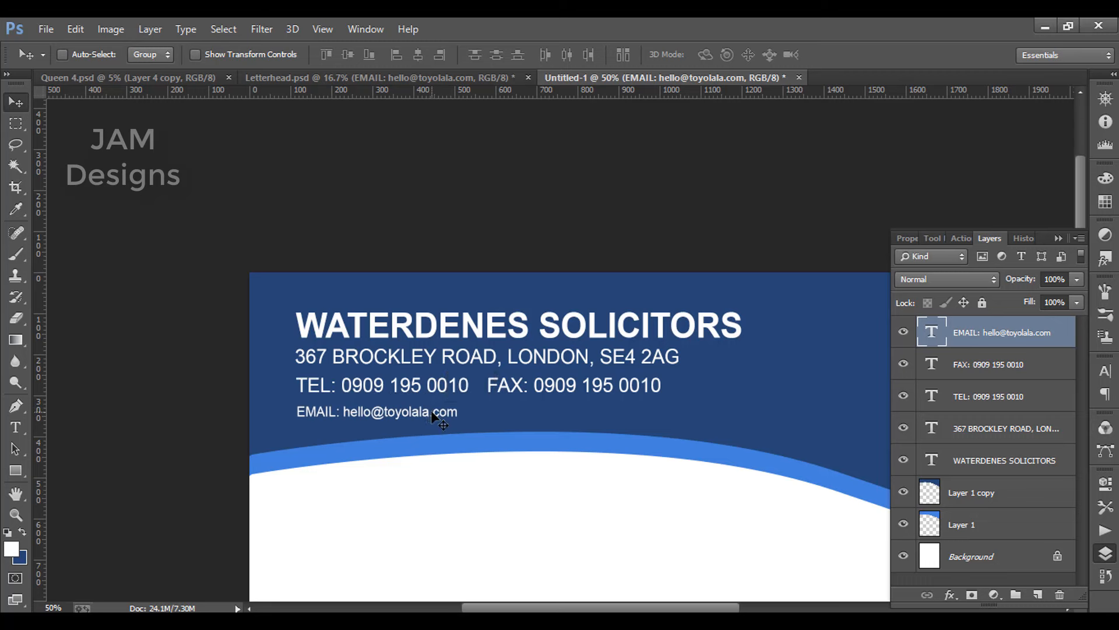
# - Enlarge the email line to match the size of the telephone and fax text, and realign it with their left edge
pyautogui.hotkey('ctrl', 't')
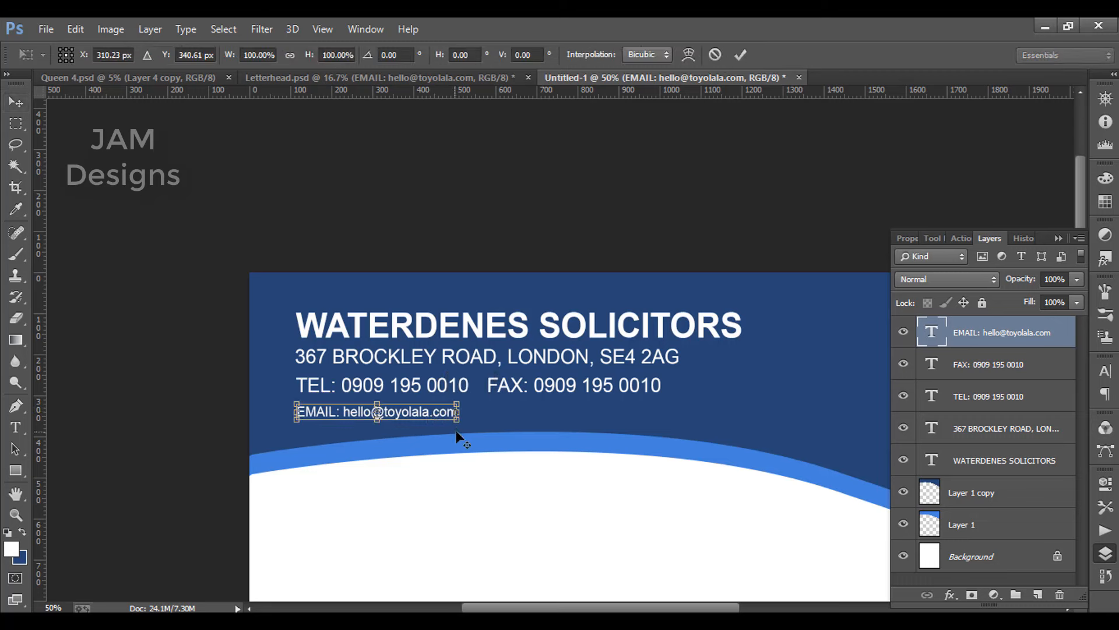
pyautogui.moveTo(457, 421); pyautogui.dragTo(491, 438)
pyautogui.press('Return')
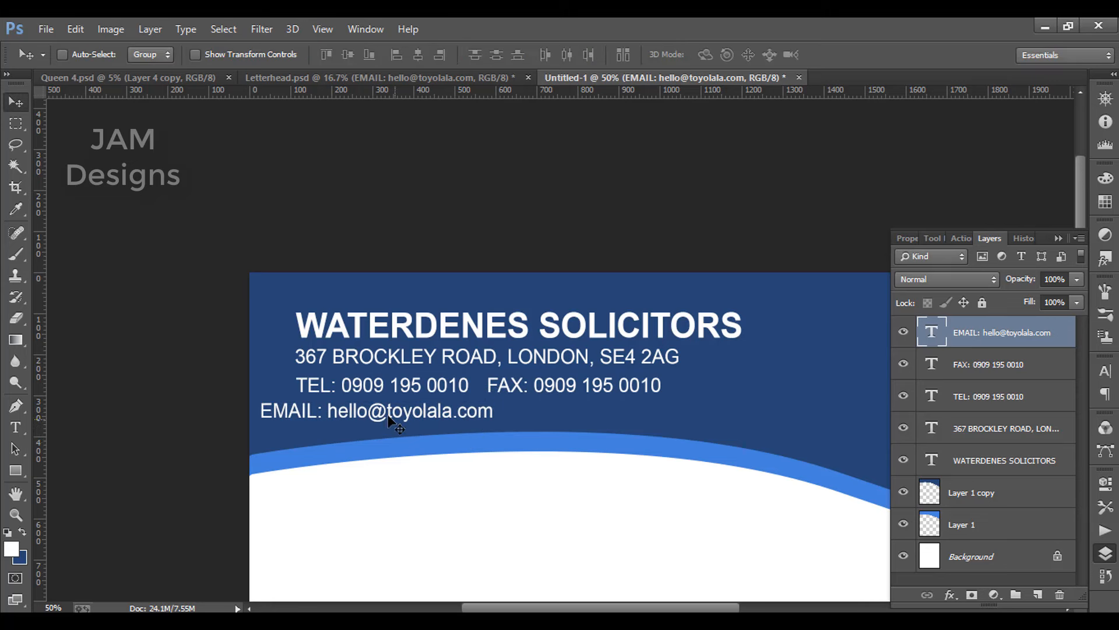
pyautogui.moveTo(387, 413); pyautogui.dragTo(417, 416)
# - Show the Principal Solicitor footer text layer in Letterhead.psd and copy it to the bottom of the Untitled-1 page
pyautogui.scroll(-2, 482, 439)
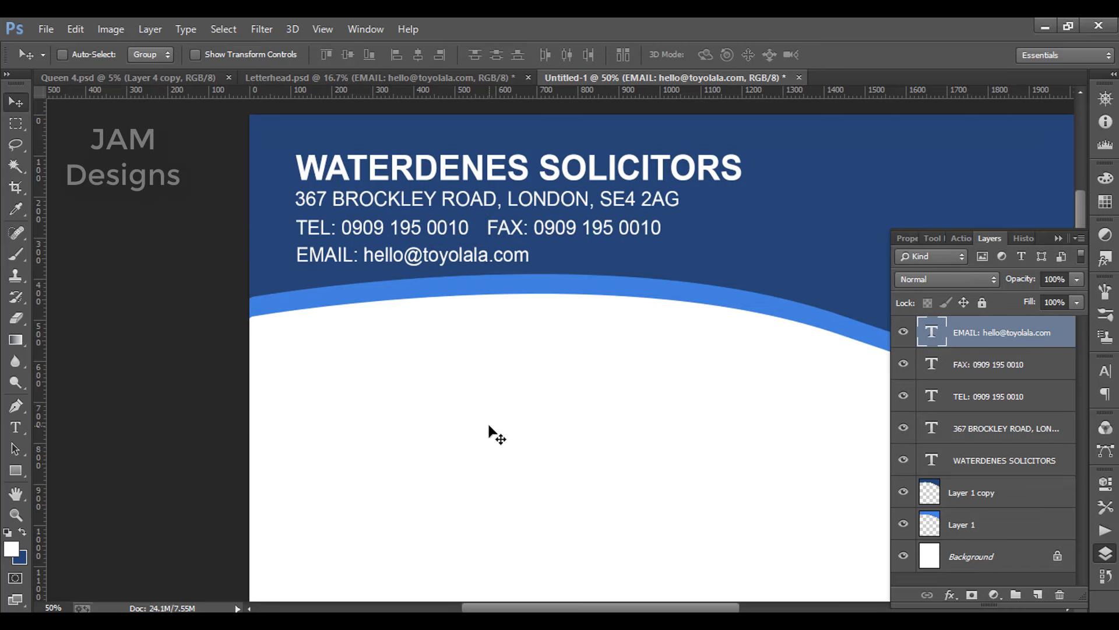
pyautogui.scroll(-10, 495, 434)
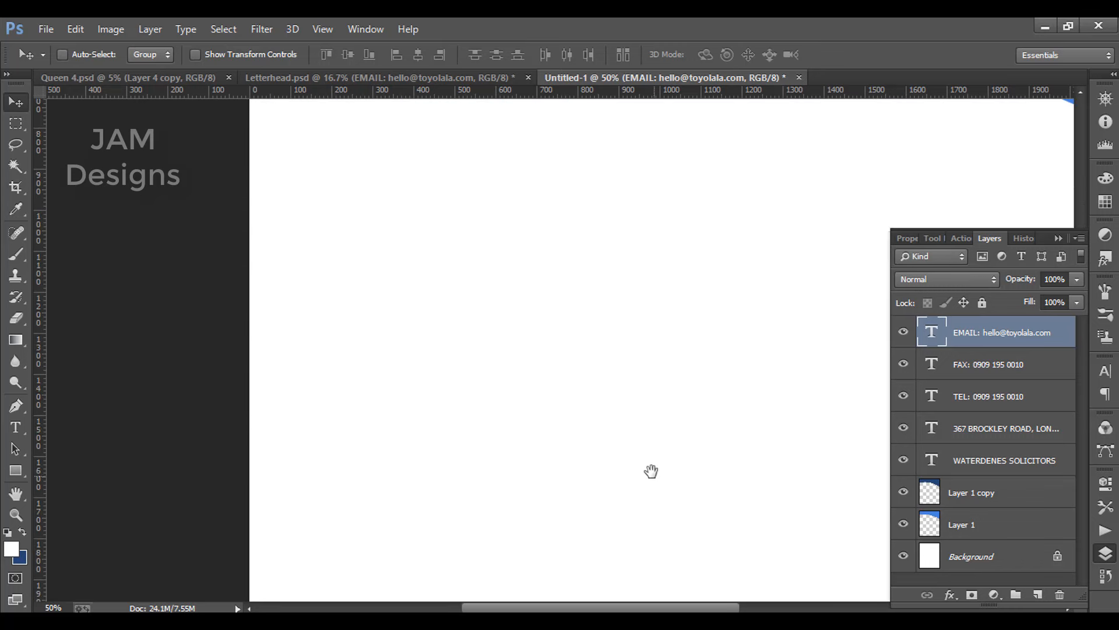
pyautogui.hscroll(5, 653, 475)
pyautogui.scroll(-10, 560, 290)
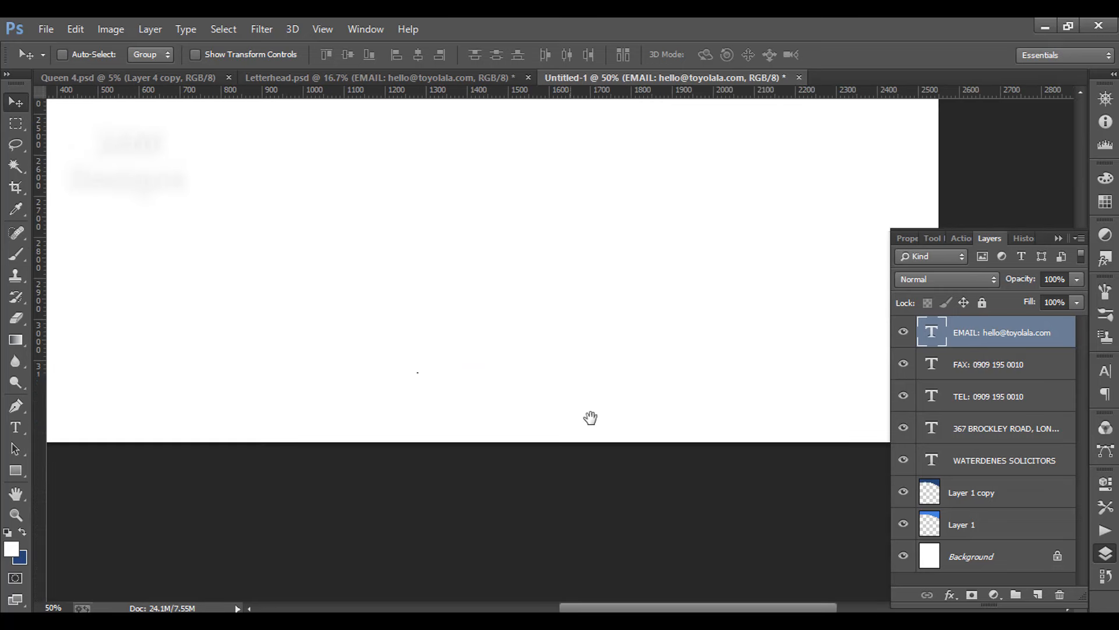
pyautogui.click(438, 78)
pyautogui.click(986, 331)
pyautogui.click(903, 333)
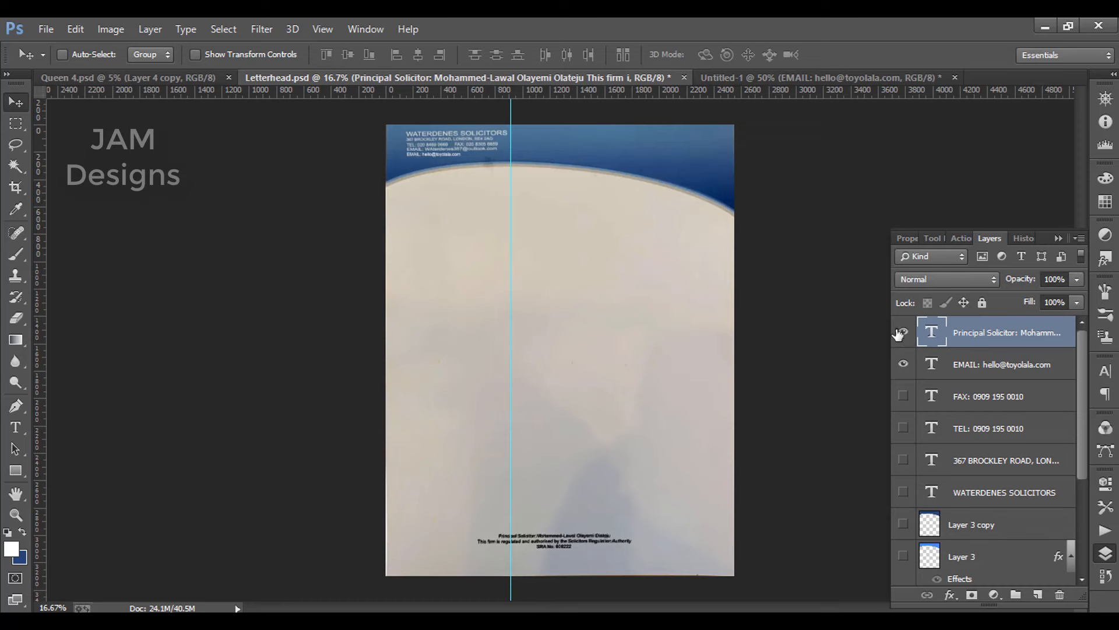
pyautogui.moveTo(617, 544); pyautogui.dragTo(556, 397)
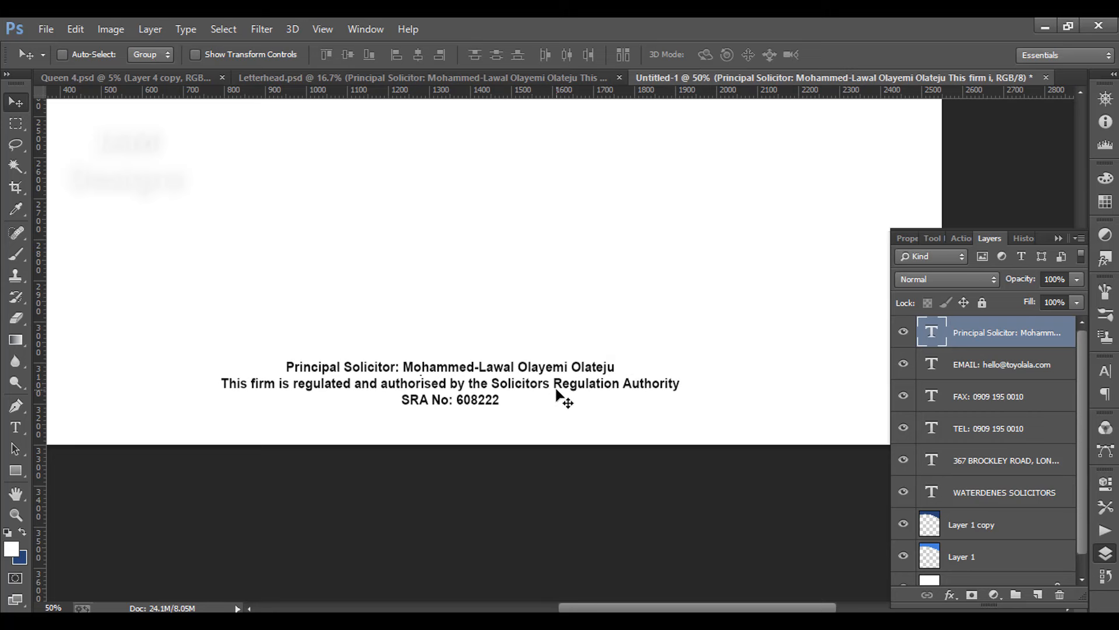
# - Scale the footer text to about 131% and centre it near the page's bottom edge, finishing with a move 50 px right and 12 px up
pyautogui.hotkey('ctrl', '-')
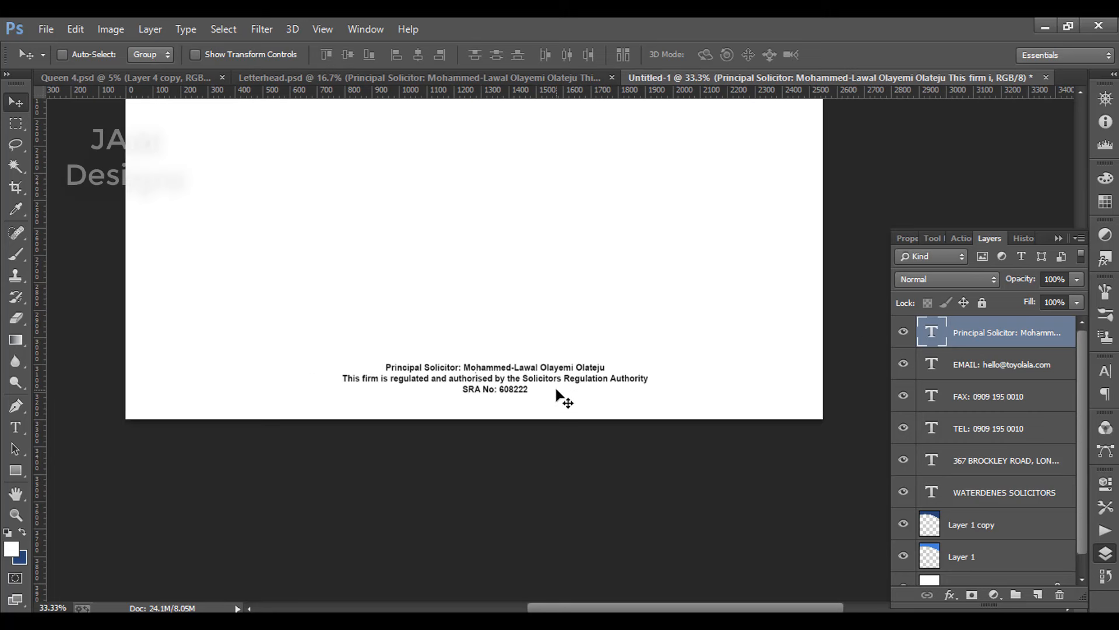
pyautogui.moveTo(469, 376); pyautogui.dragTo(449, 376)
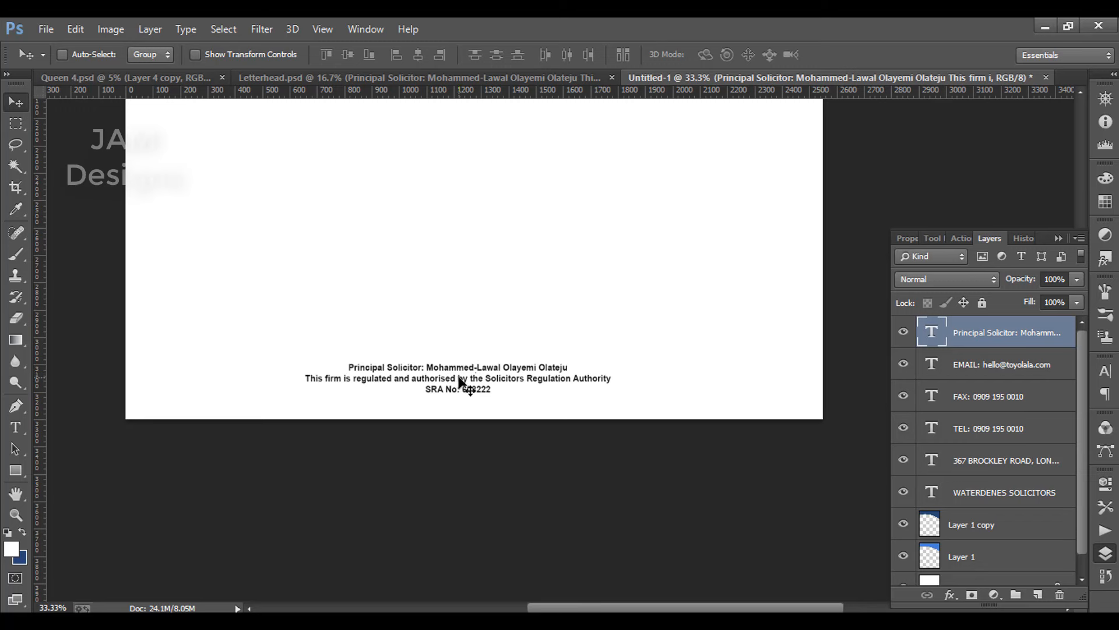
pyautogui.hotkey('ctrl', 't')
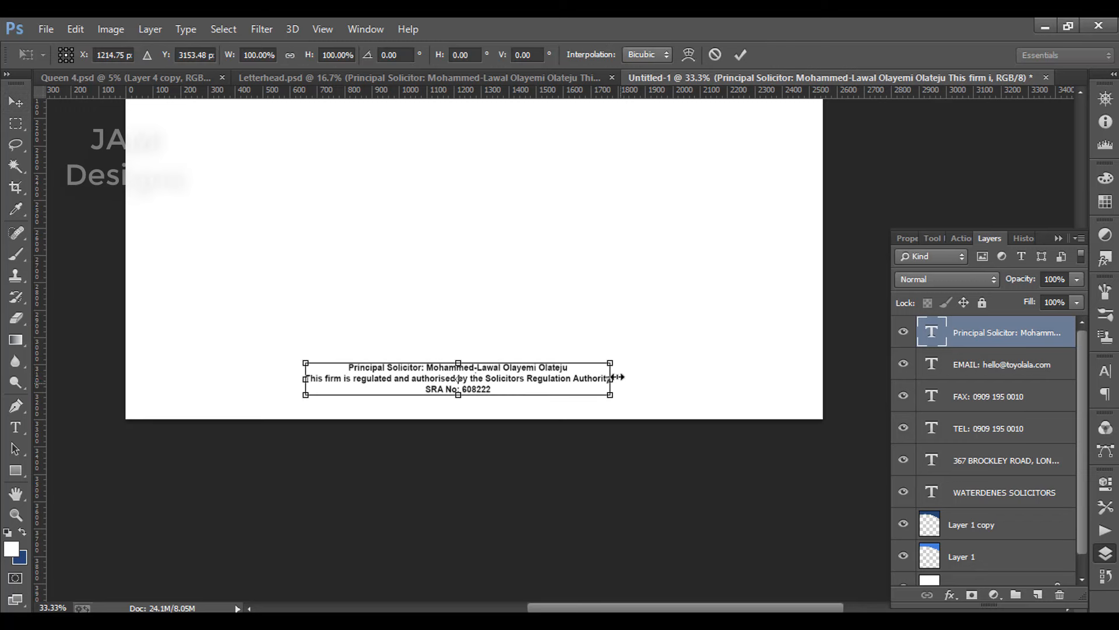
pyautogui.moveTo(608, 364); pyautogui.dragTo(663, 358)
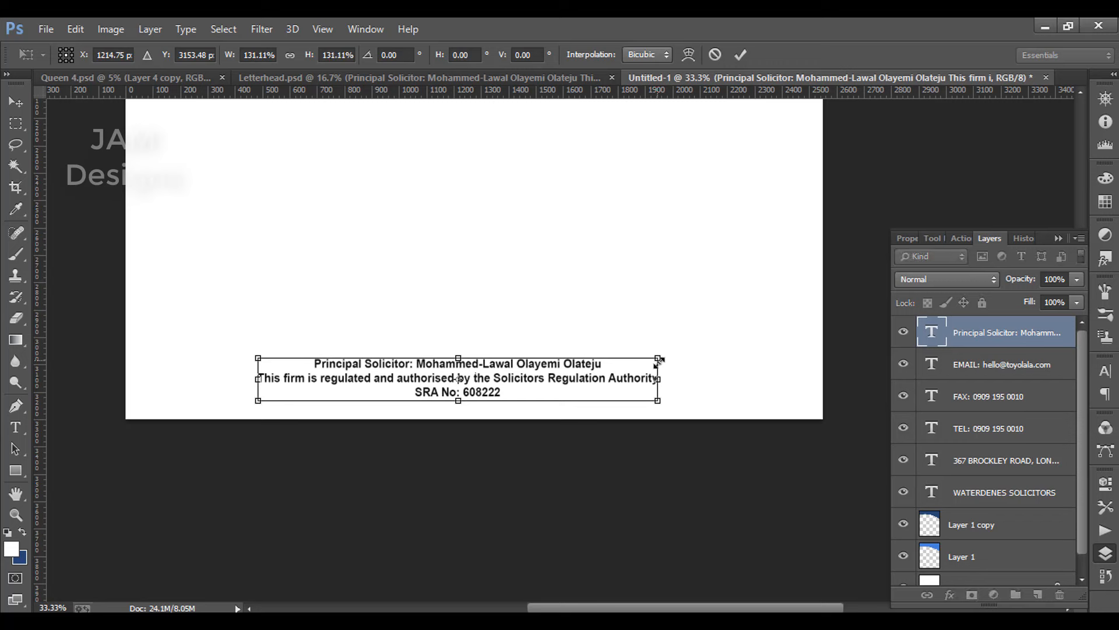
pyautogui.press('Return')
pyautogui.moveTo(607, 382); pyautogui.dragTo(617, 376)
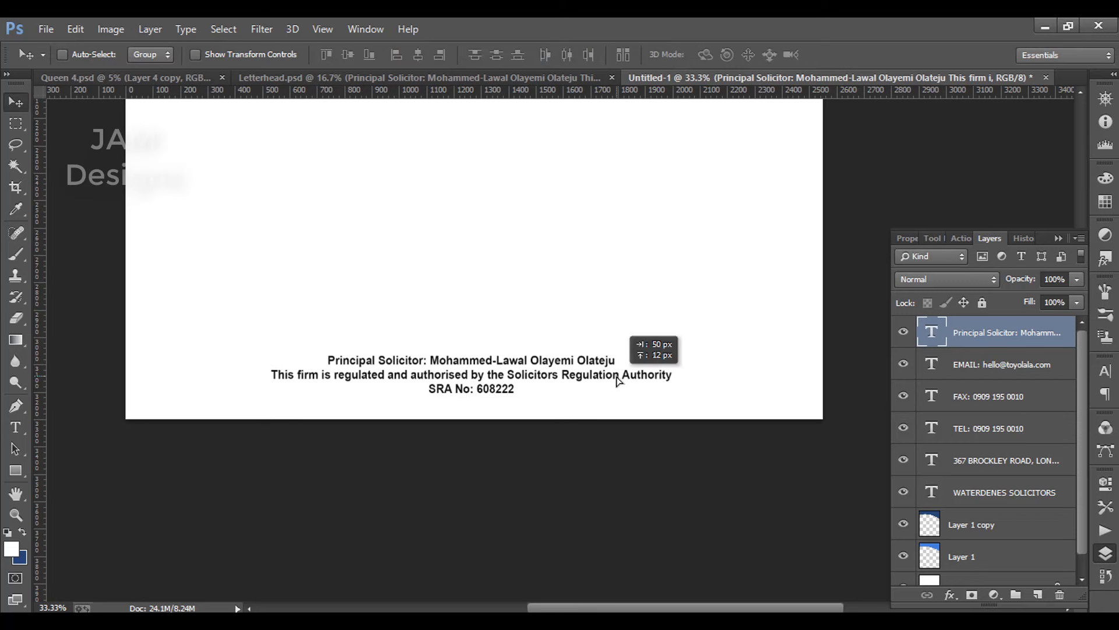
pyautogui.moveTo(617, 377); pyautogui.dragTo(618, 377)
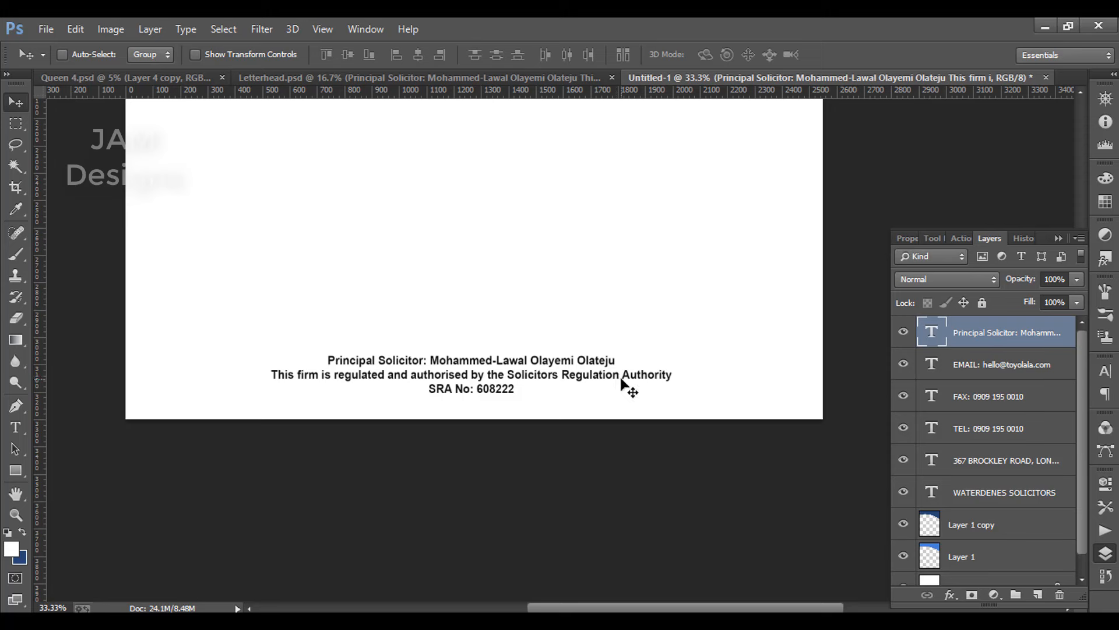
# - Add the letter W as a new text layer in the dark blue header, across from the contact text, and colour it off-white (#fbfafa)
pyautogui.scroll(8, 671, 402)
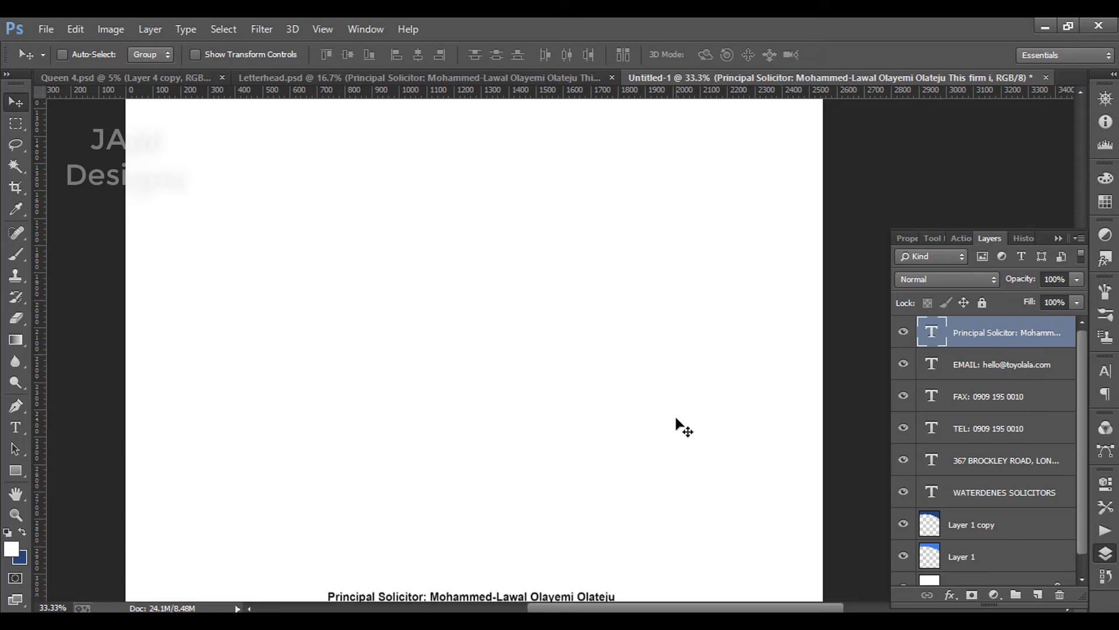
pyautogui.scroll(6, 678, 428)
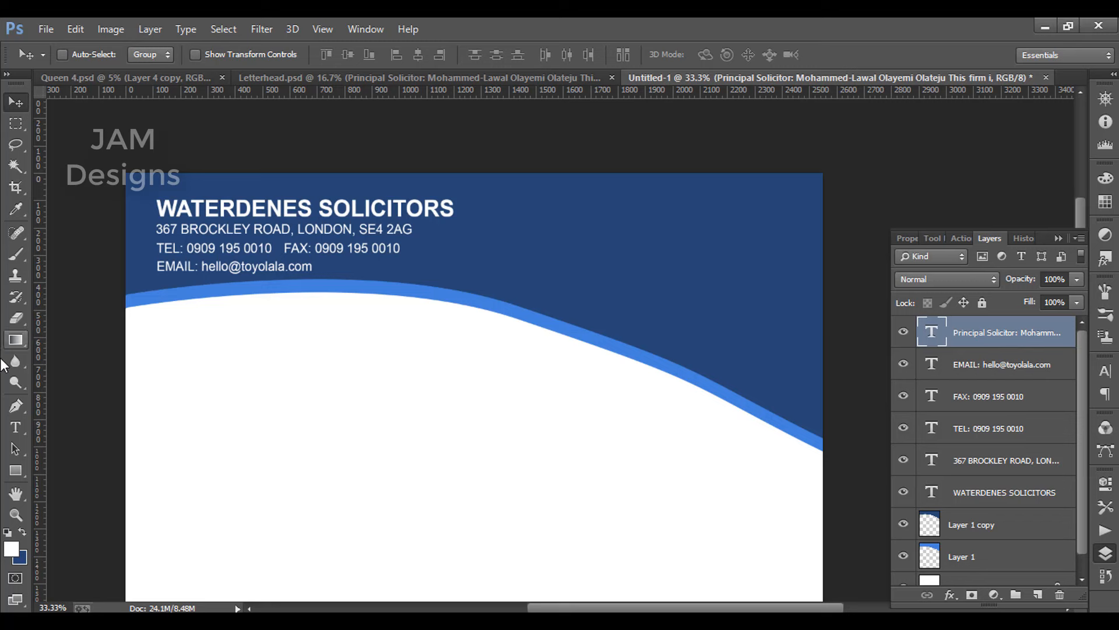
pyautogui.click(16, 427)
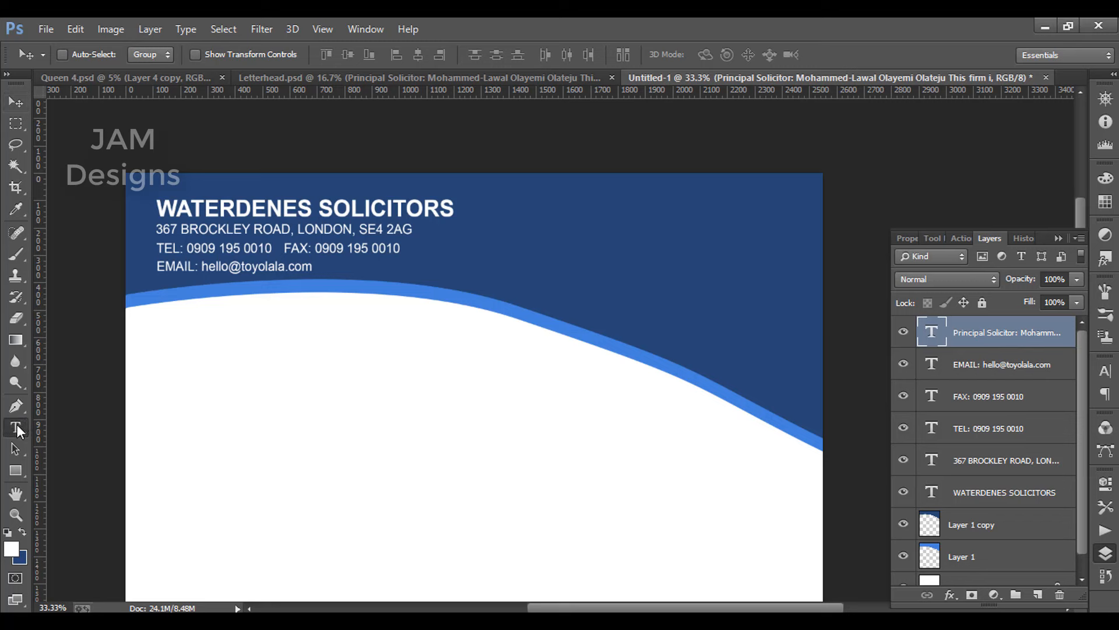
pyautogui.click(655, 254)
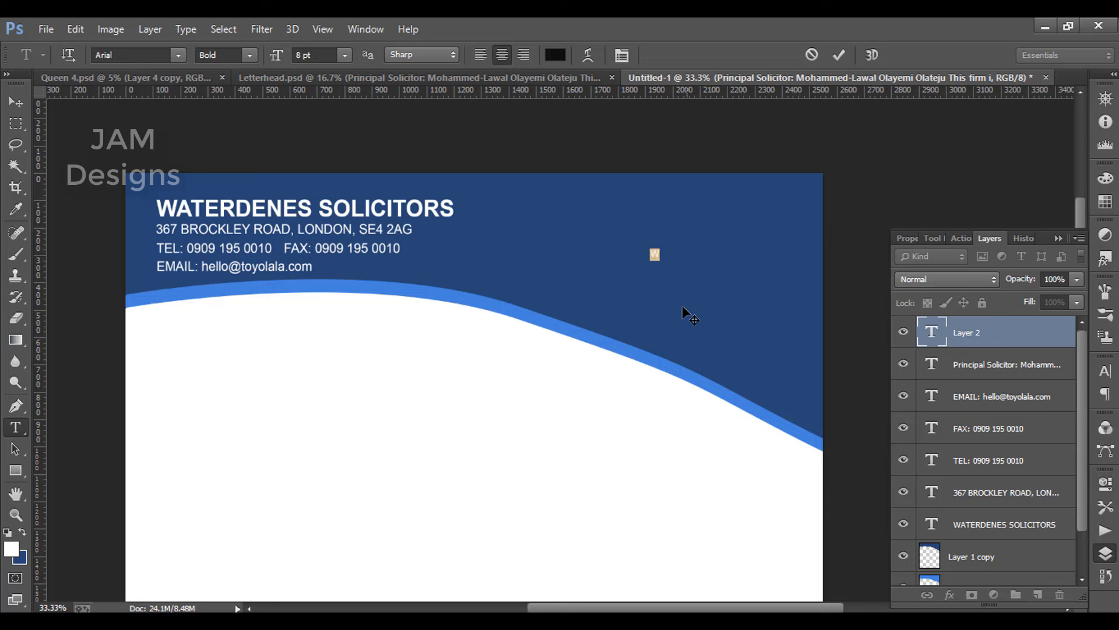
pyautogui.click(557, 55)
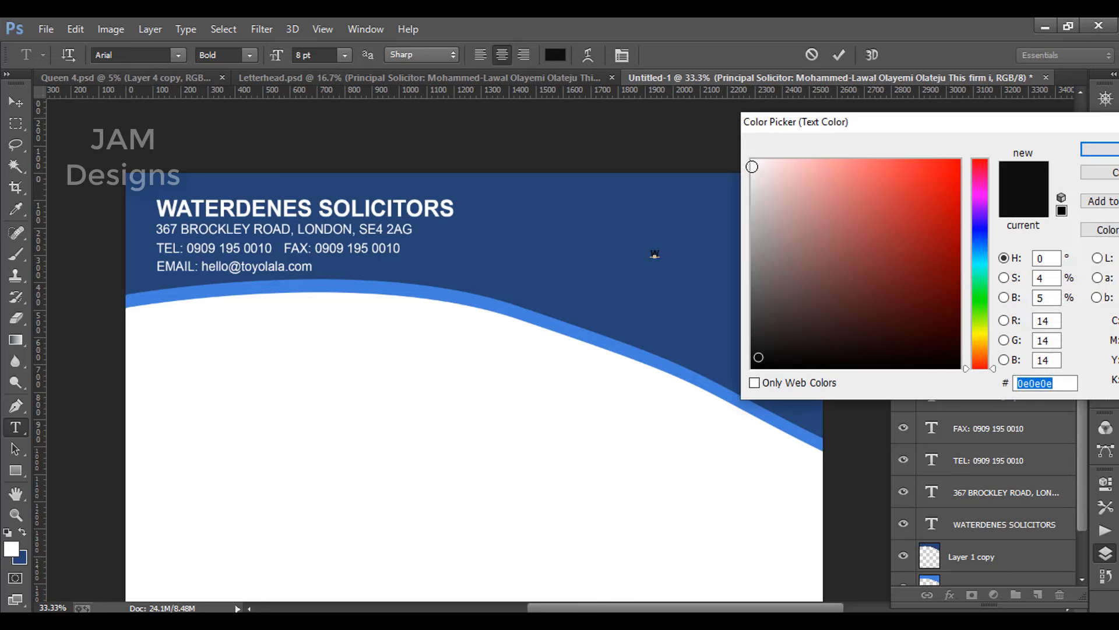
pyautogui.click(752, 162)
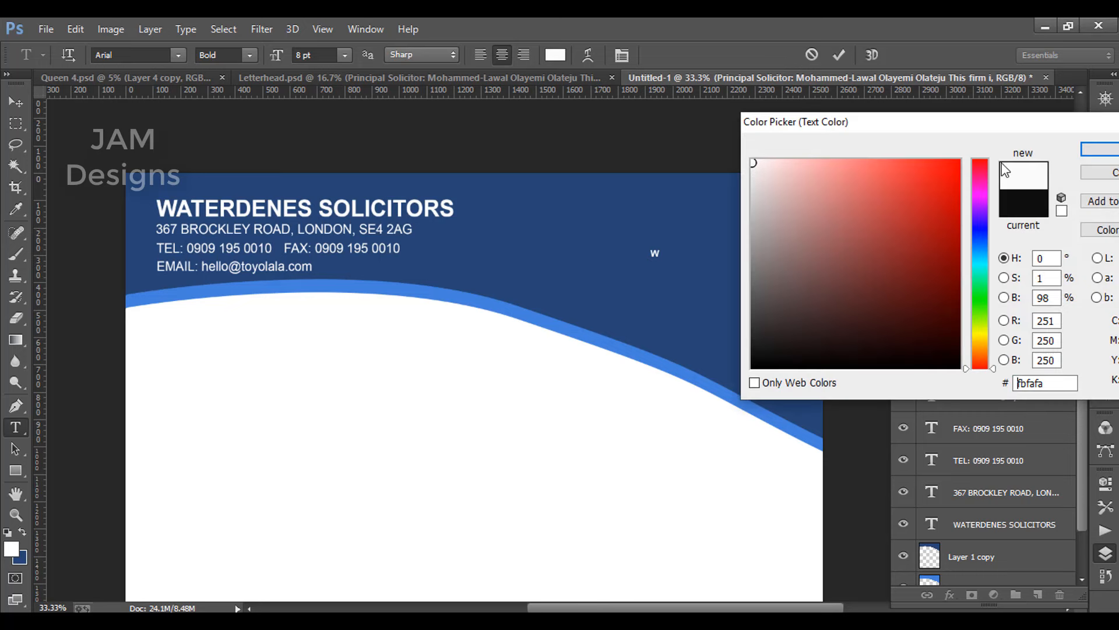
pyautogui.click(1099, 149)
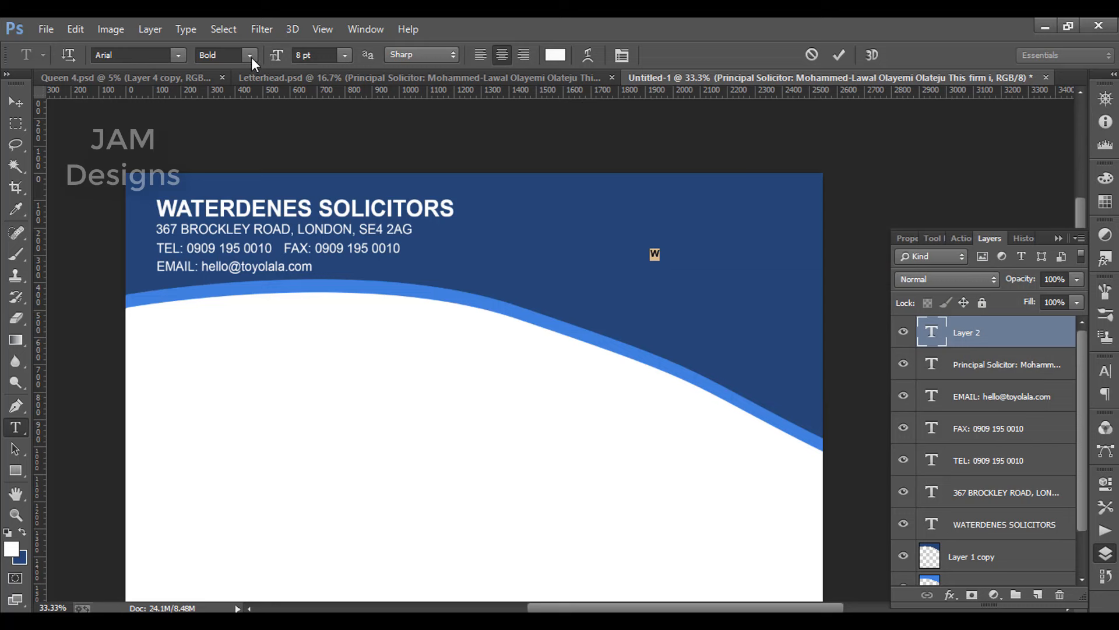
# - Set the W to 60 pt in the BAD GRUNGE font and commit the text
pyautogui.click(345, 55)
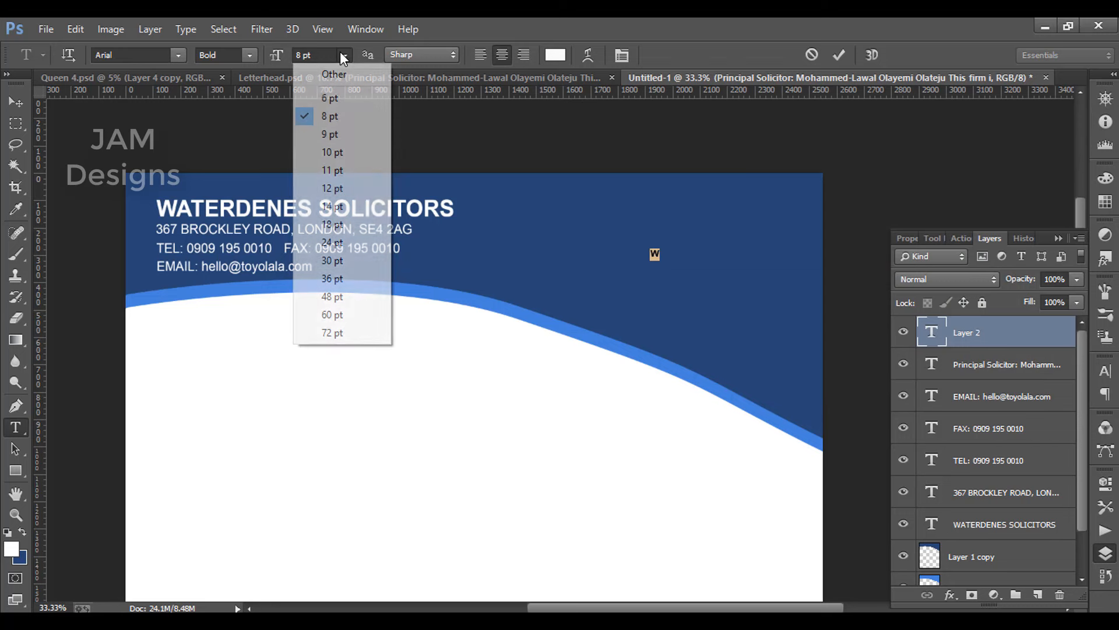
pyautogui.click(335, 315)
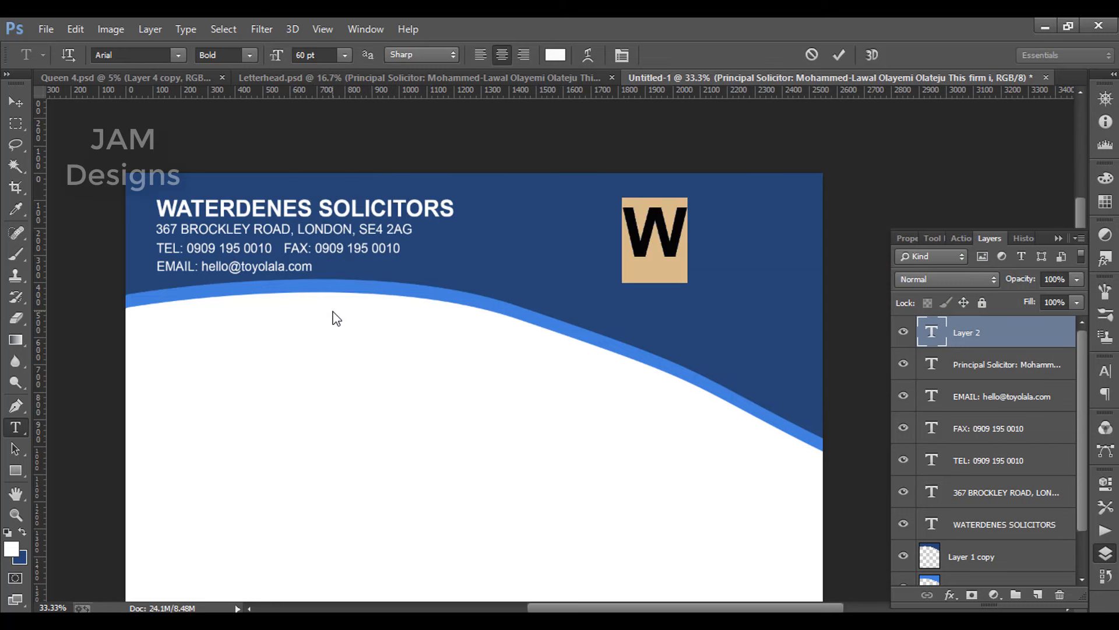
pyautogui.click(179, 55)
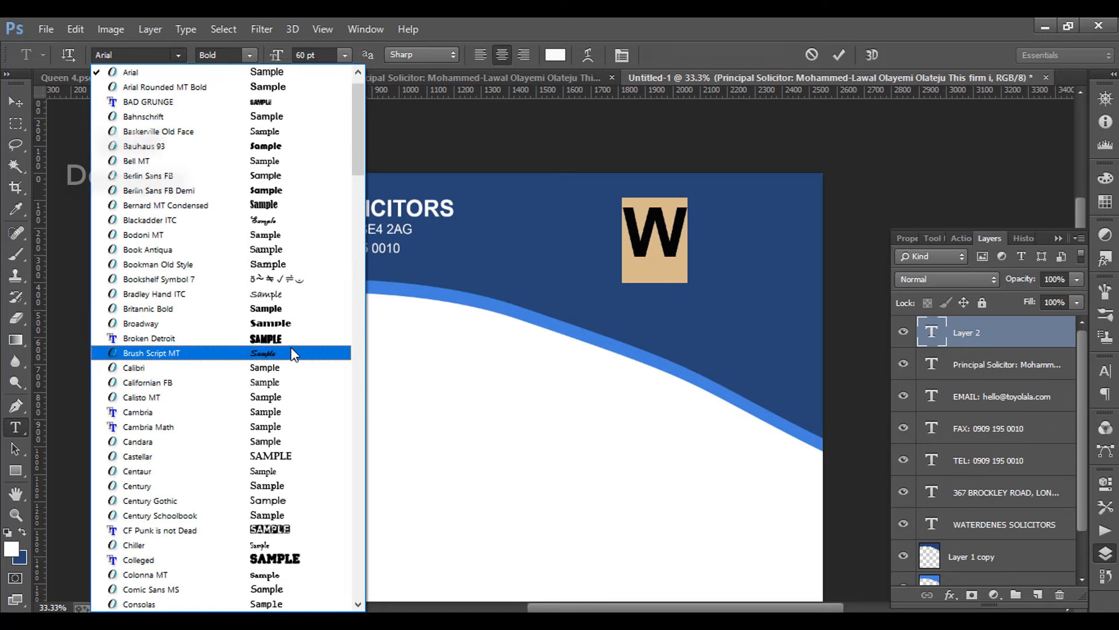
pyautogui.click(138, 54)
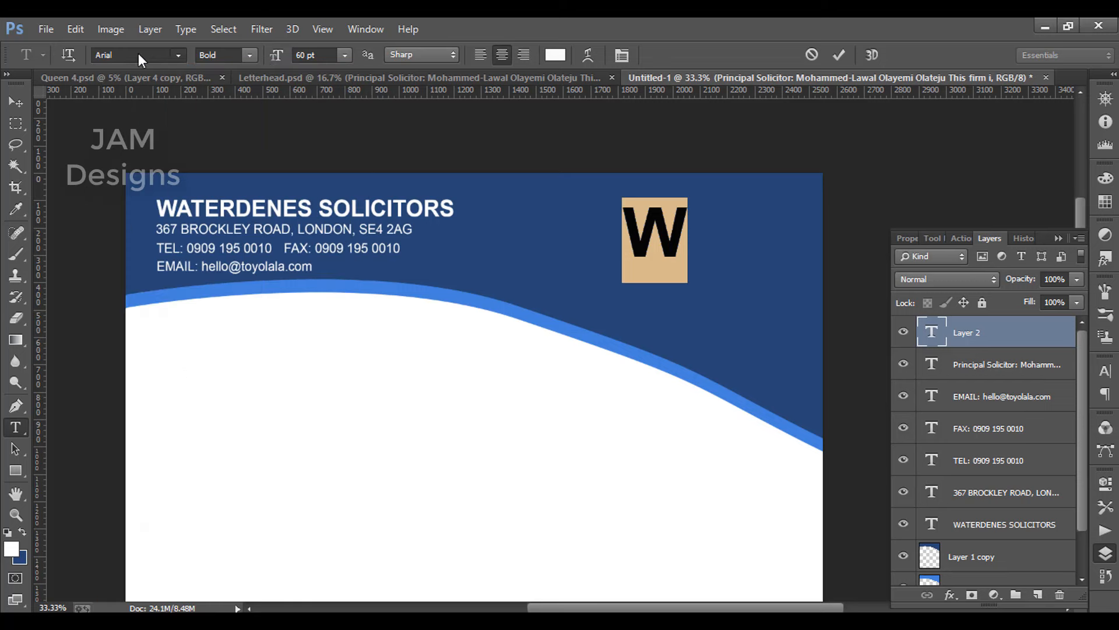
pyautogui.write('BAD GRUNGE')
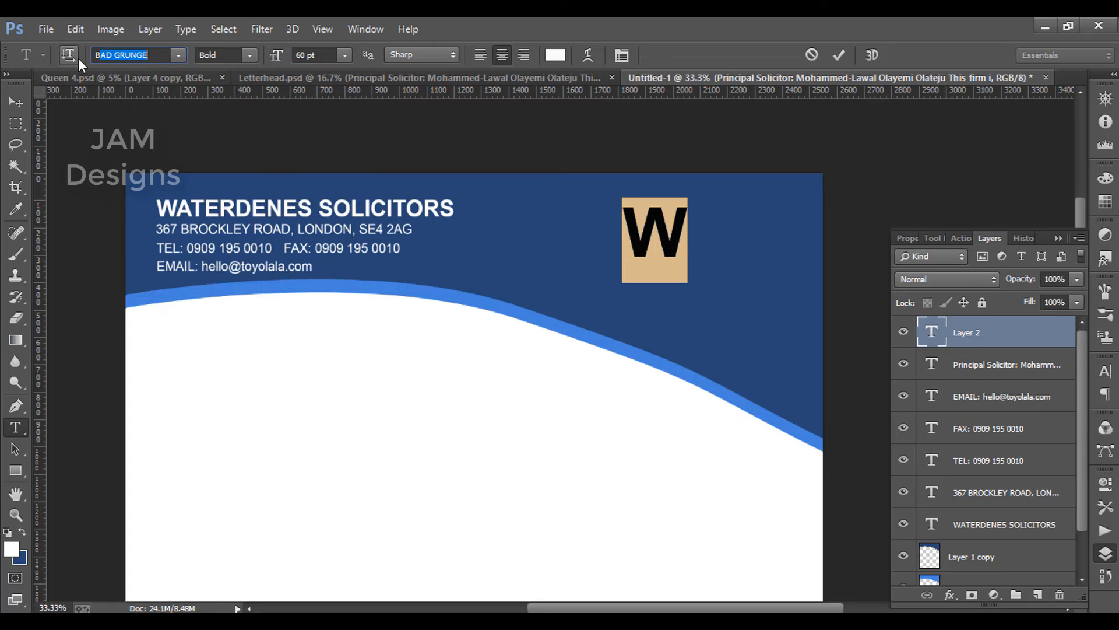
pyautogui.press('Return')
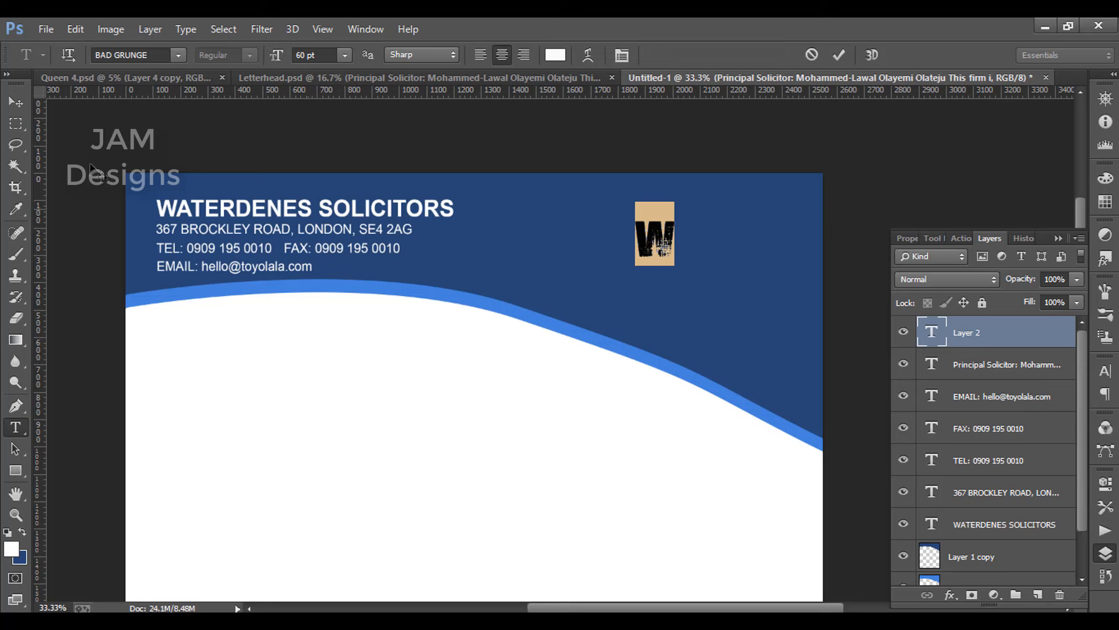
pyautogui.hotkey('ctrl', 'Return')
pyautogui.press('v')
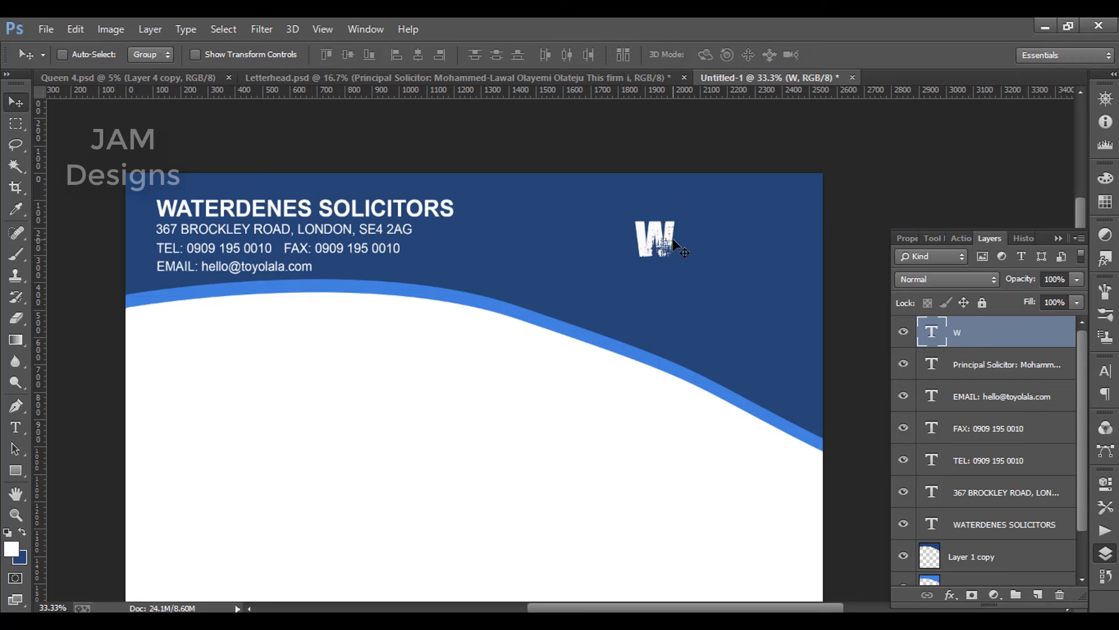
# - Scale the W to about 218% and shift it slightly right and down, centred near X 1998 px, Y 235 px
pyautogui.hotkey('ctrl', 't')
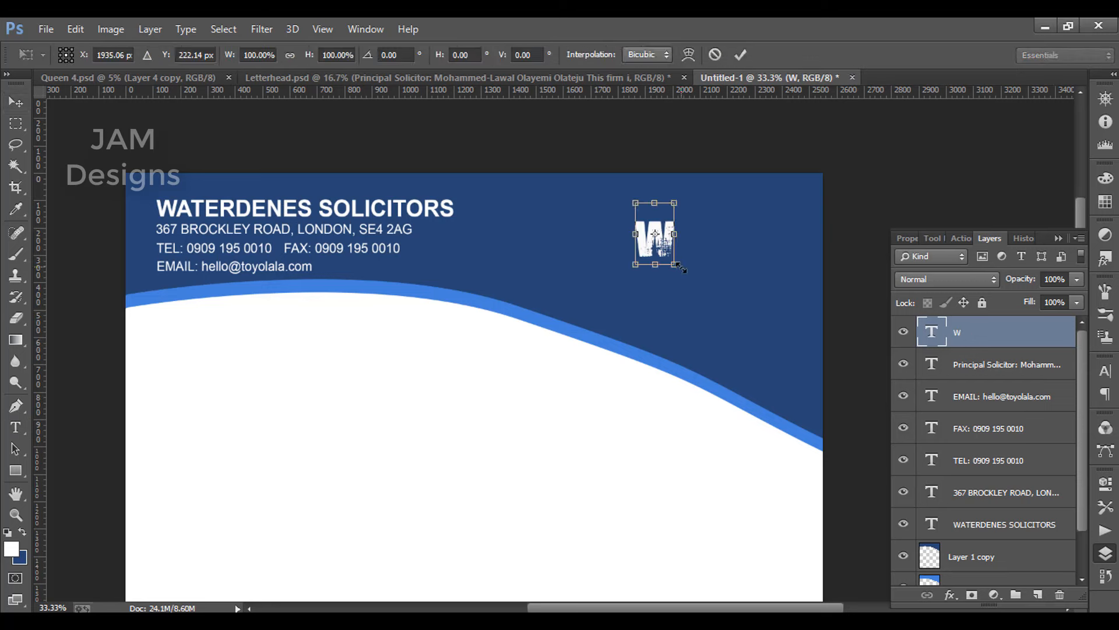
pyautogui.moveTo(679, 267); pyautogui.dragTo(697, 309)
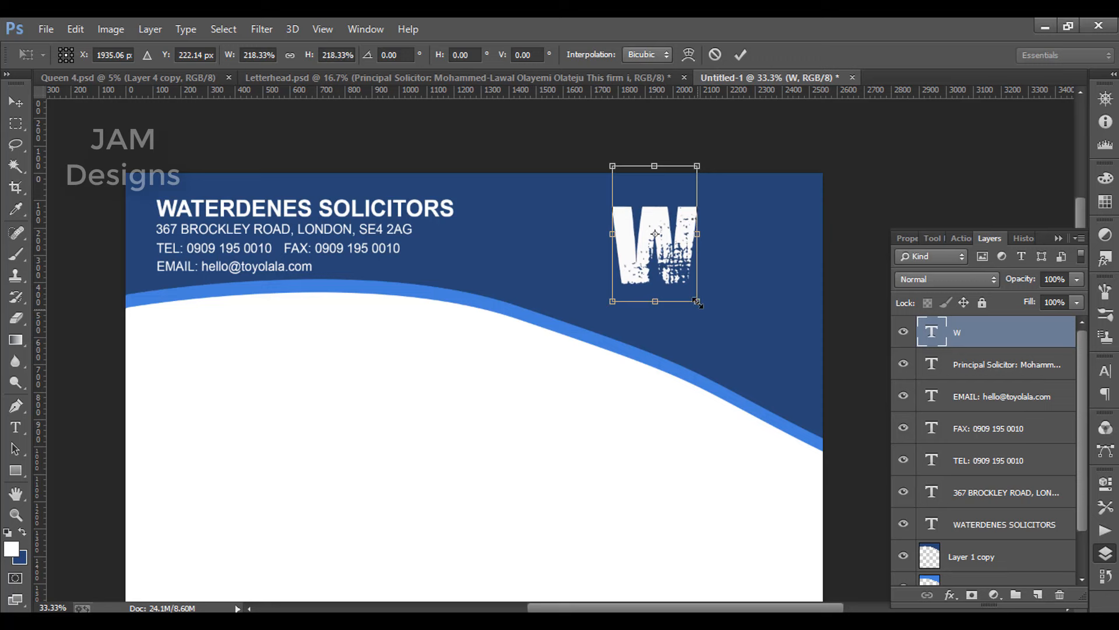
pyautogui.moveTo(688, 270); pyautogui.dragTo(707, 275)
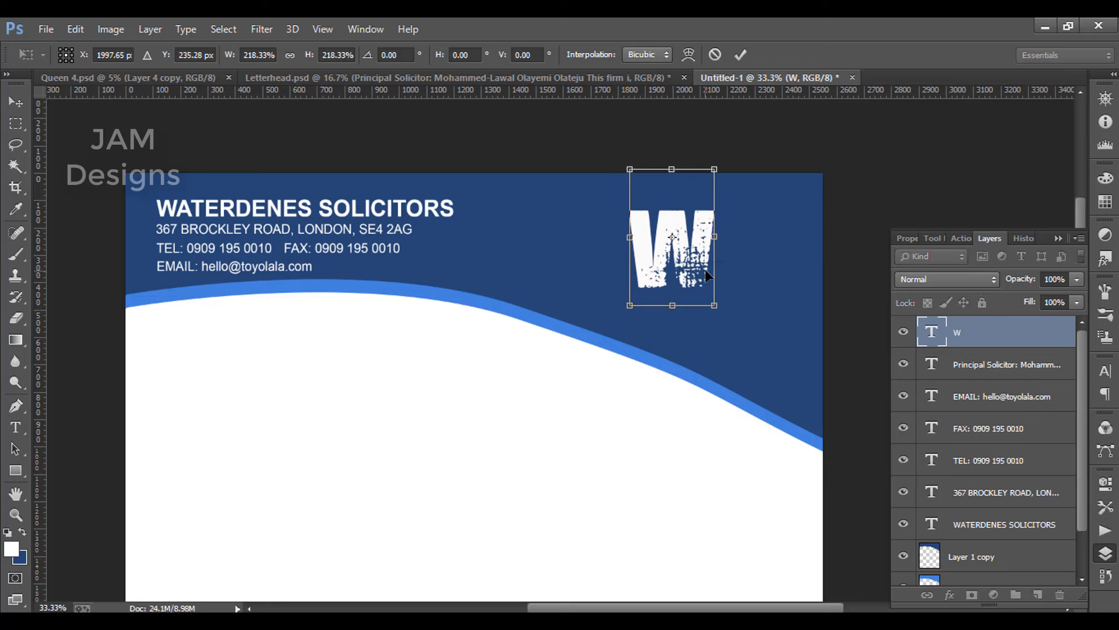
pyautogui.press('Return')
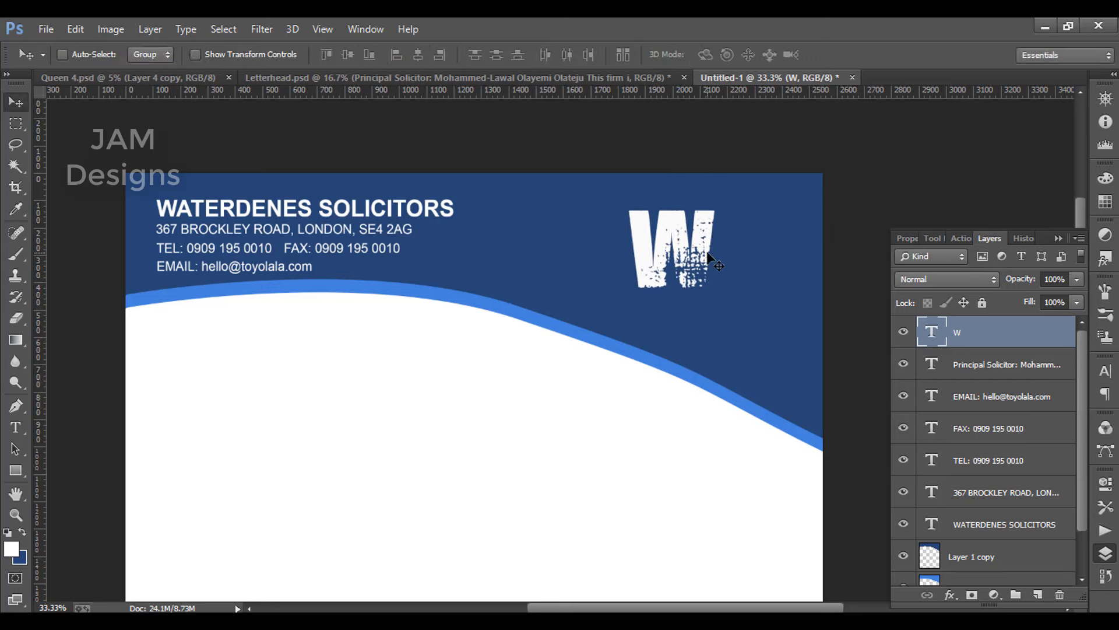
# - Duplicate the W to its left and replace the copy's letter with S
pyautogui.moveTo(678, 272); pyautogui.dragTo(553, 268)
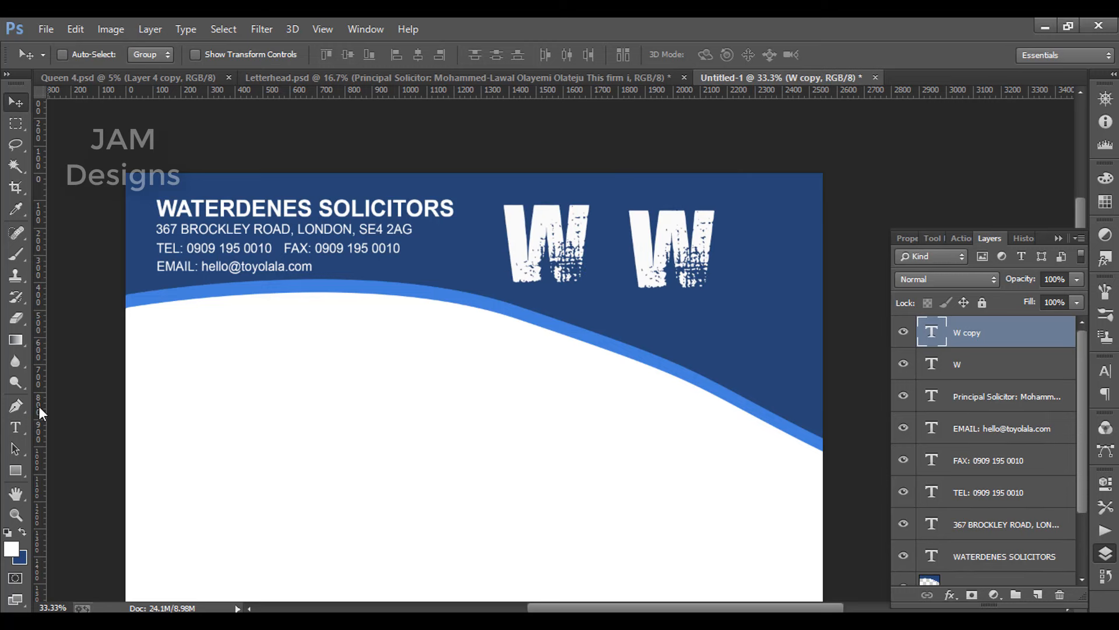
pyautogui.click(16, 427)
pyautogui.click(511, 272)
pyautogui.hotkey('ctrl', 'a')
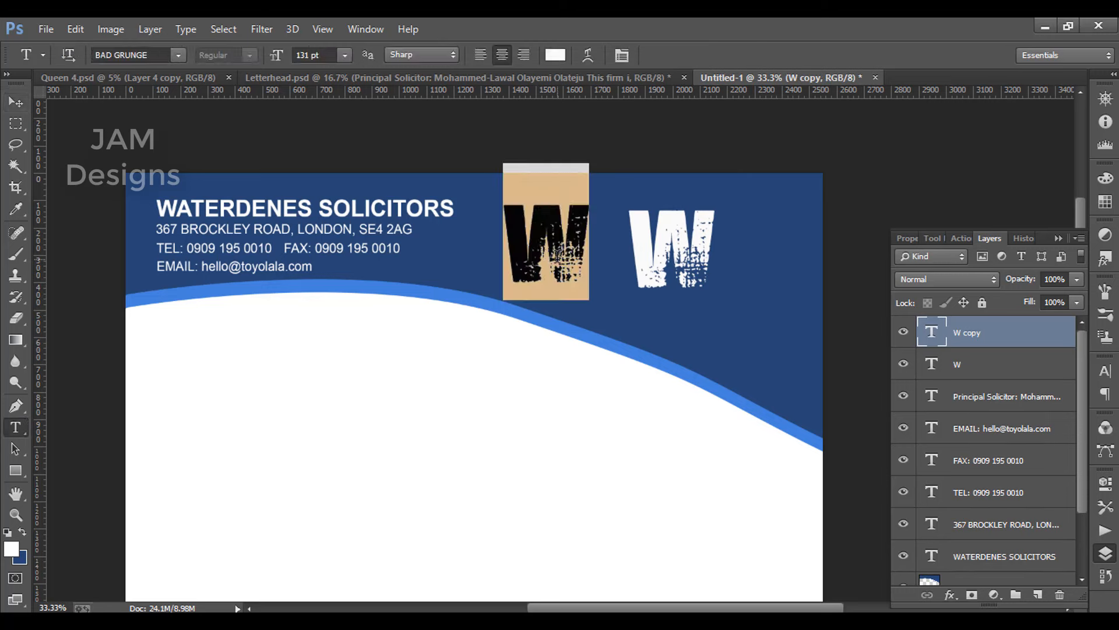
pyautogui.write('S')
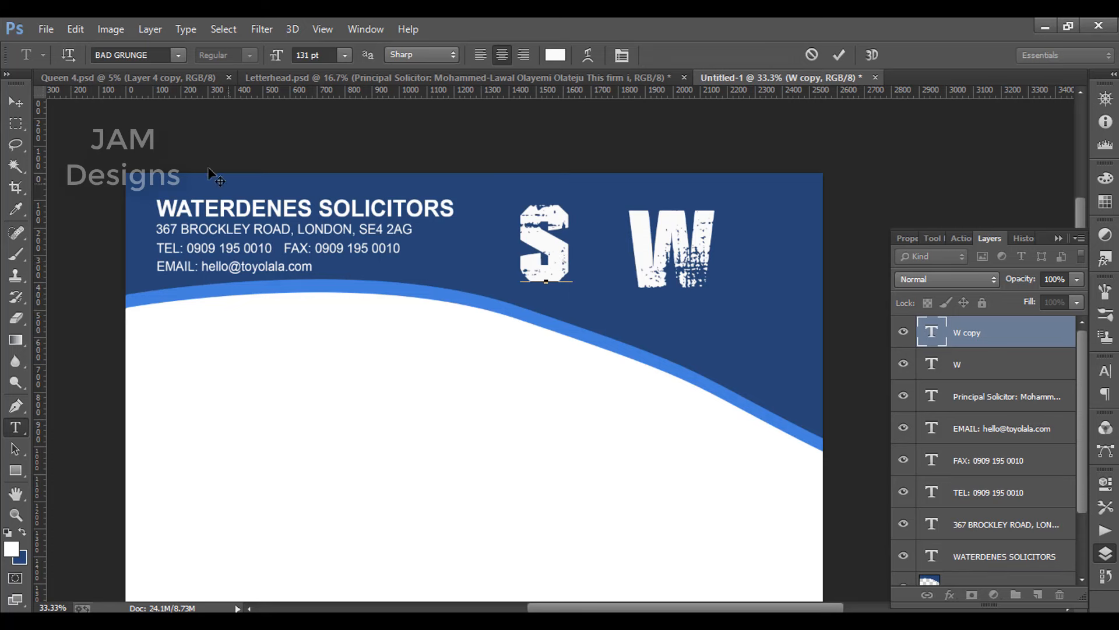
# - Place the S directly against the right side of the W and scale it slightly so both letters line up
pyautogui.click(16, 102)
pyautogui.moveTo(560, 273); pyautogui.dragTo(753, 280)
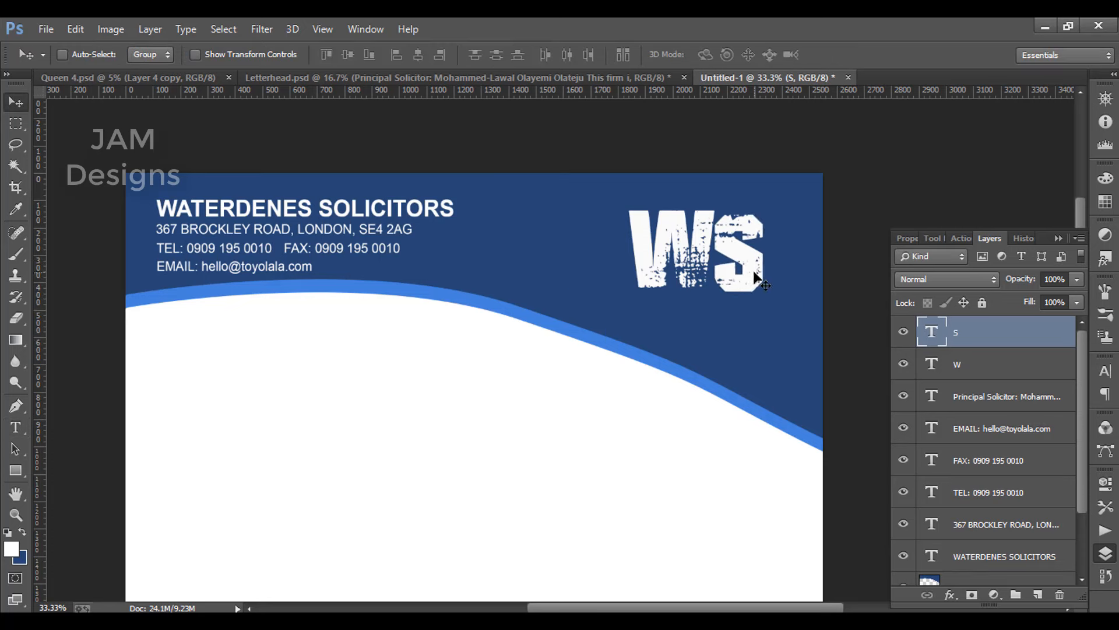
pyautogui.hotkey('ctrl', 't')
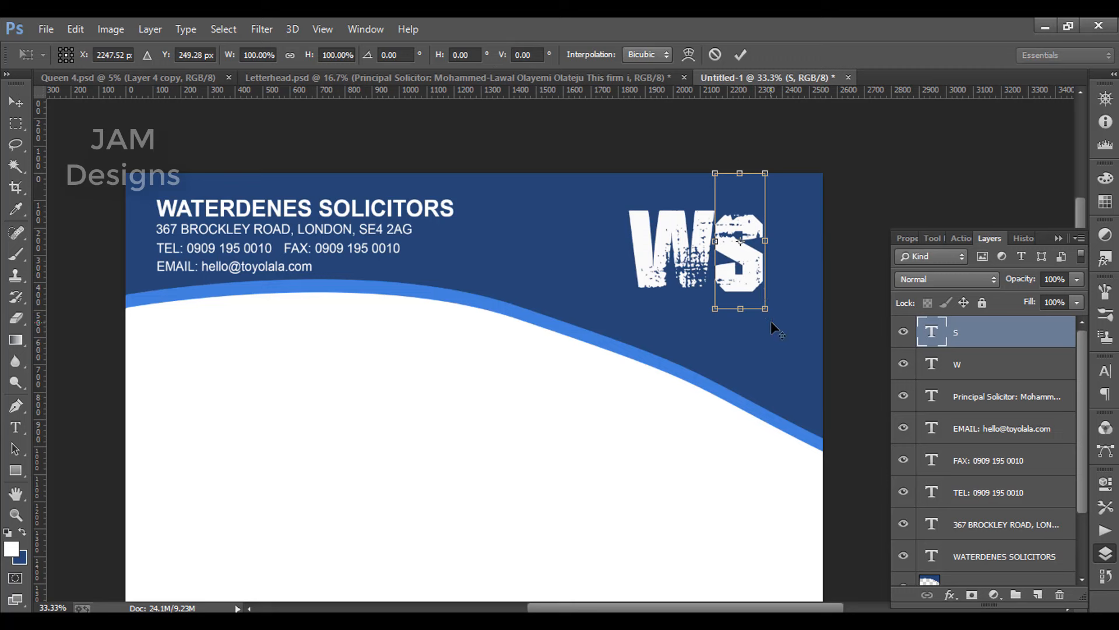
pyautogui.moveTo(767, 312); pyautogui.dragTo(750, 288)
pyautogui.press('Return')
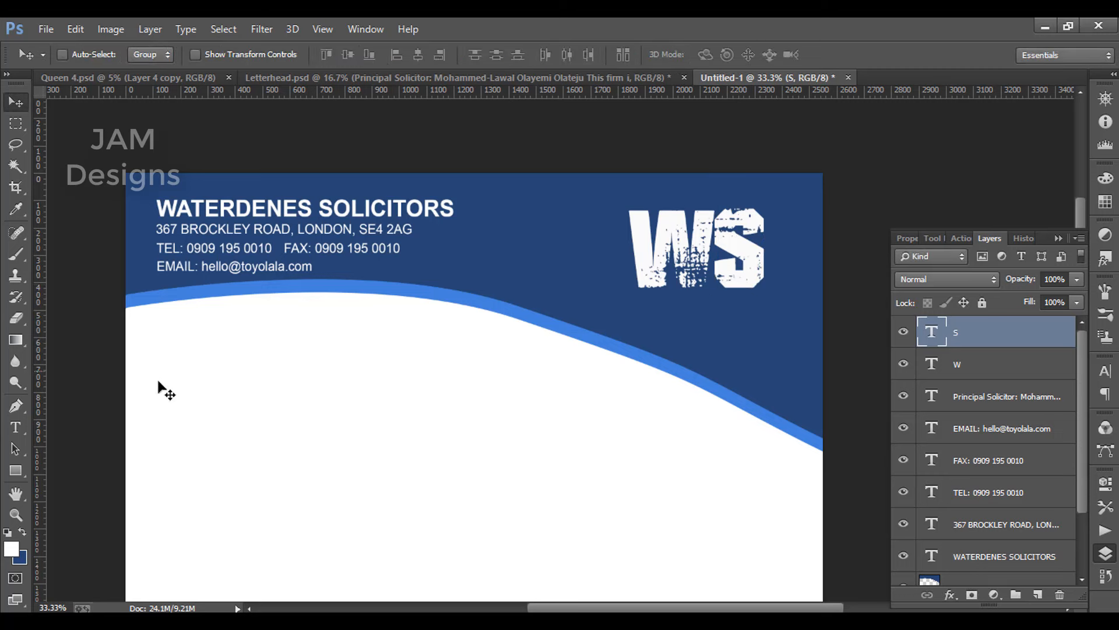
# - Recolour the S of the logo to yellow (#eaf21c)
pyautogui.click(24, 430)
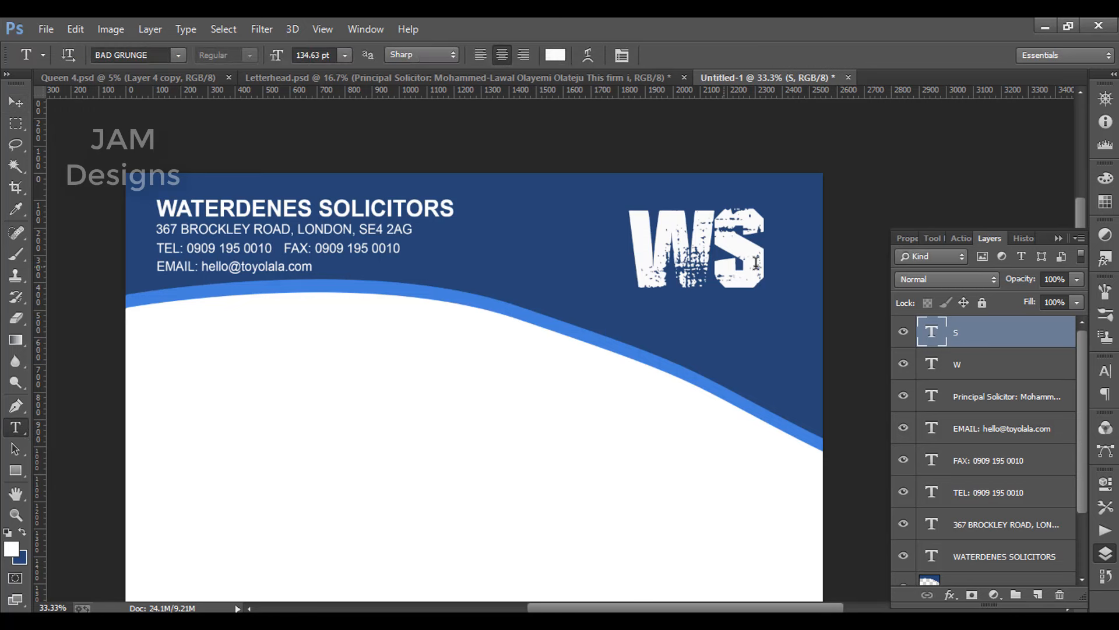
pyautogui.doubleClick(793, 264)
pyautogui.click(555, 55)
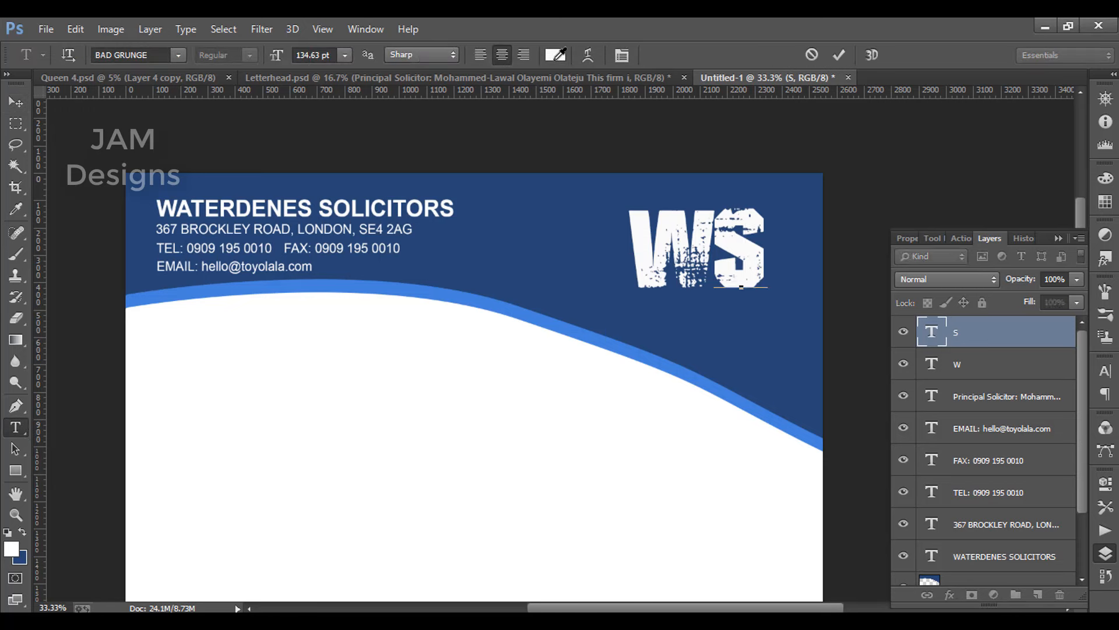
pyautogui.click(978, 332)
pyautogui.moveTo(917, 173); pyautogui.dragTo(936, 169)
pyautogui.moveTo(958, 127); pyautogui.dragTo(716, 352)
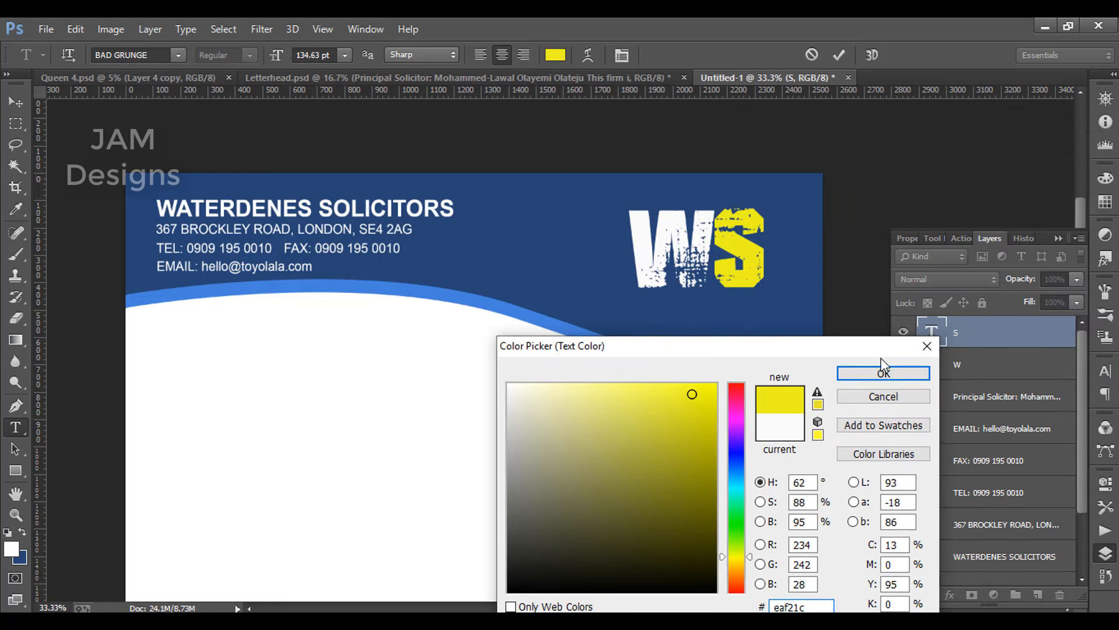
pyautogui.click(918, 374)
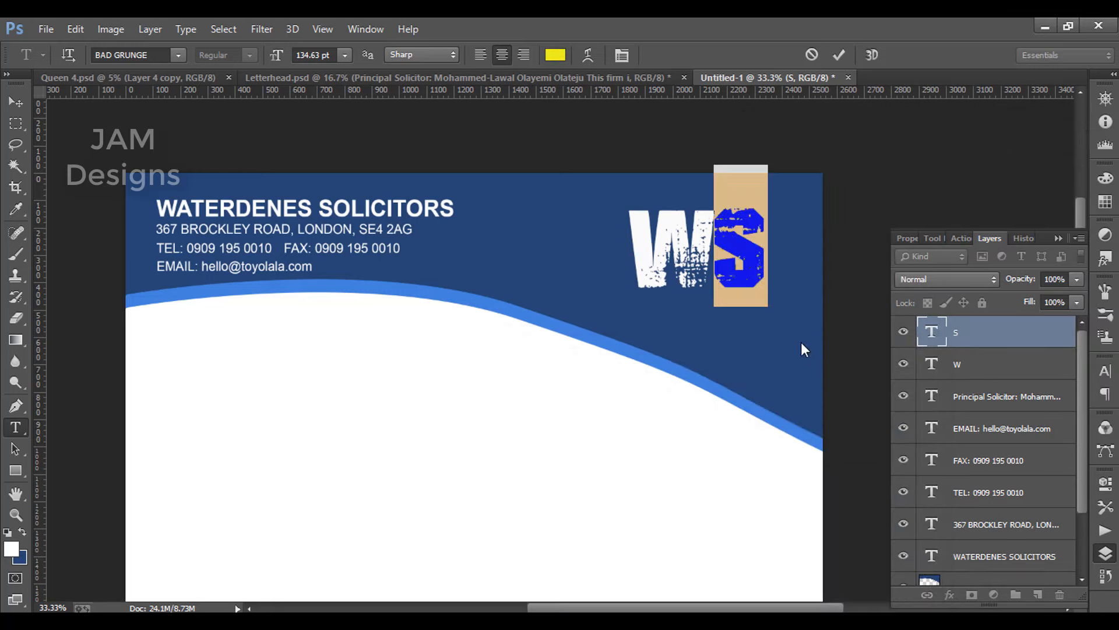
pyautogui.click(15, 102)
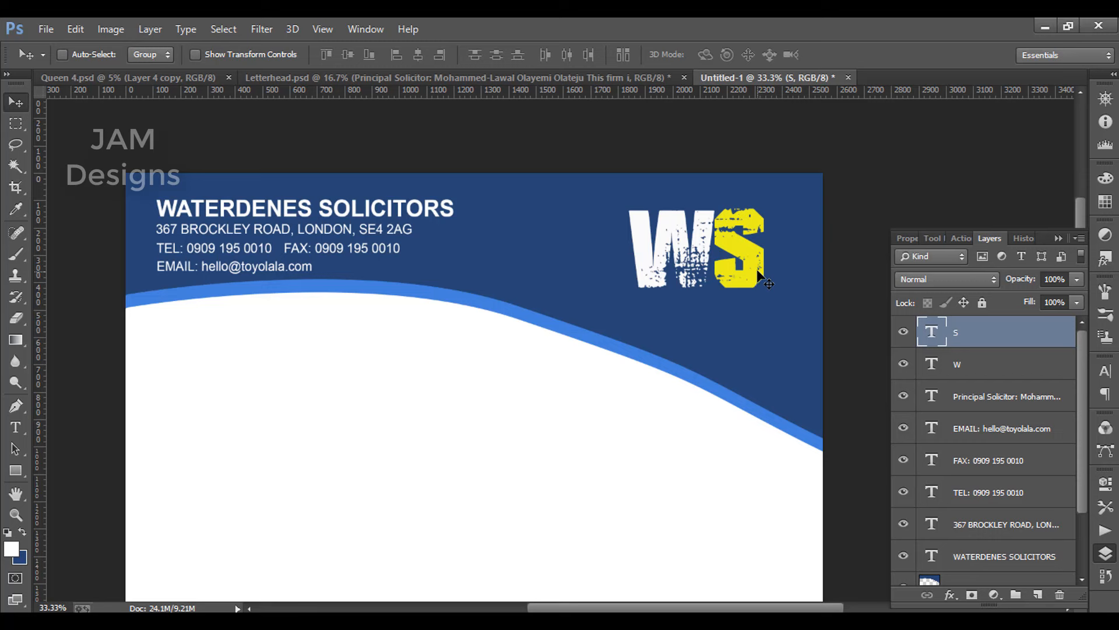
# - On a new layer, fill a rectangular selection of about 564 by 360 px around the WS letters with white, and deselect
pyautogui.click(1038, 595)
pyautogui.press('m')
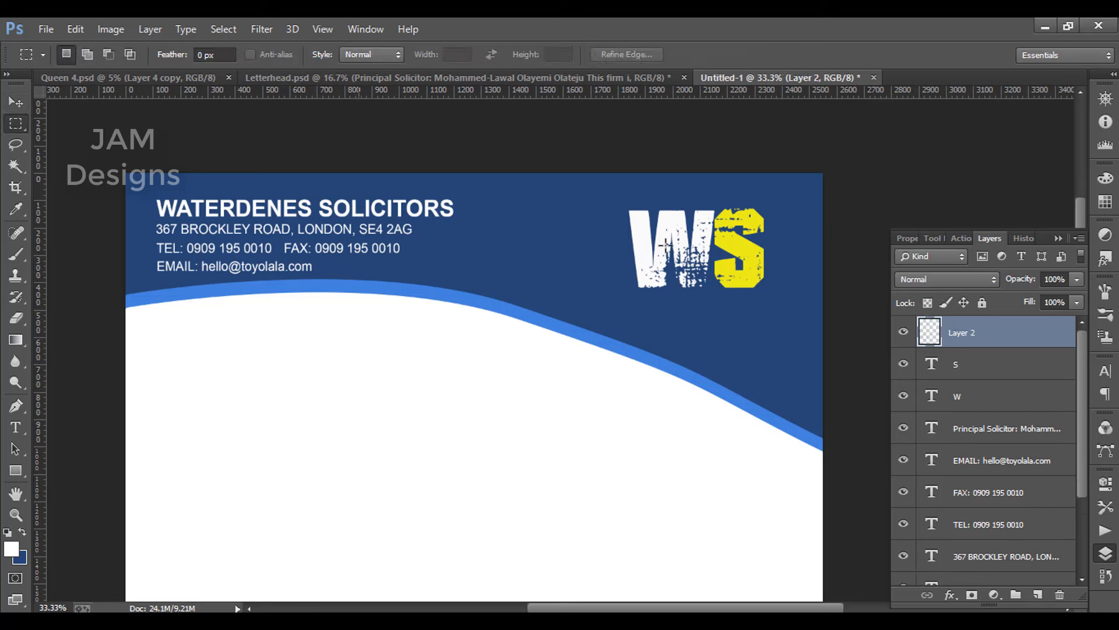
pyautogui.moveTo(620, 201); pyautogui.dragTo(774, 298)
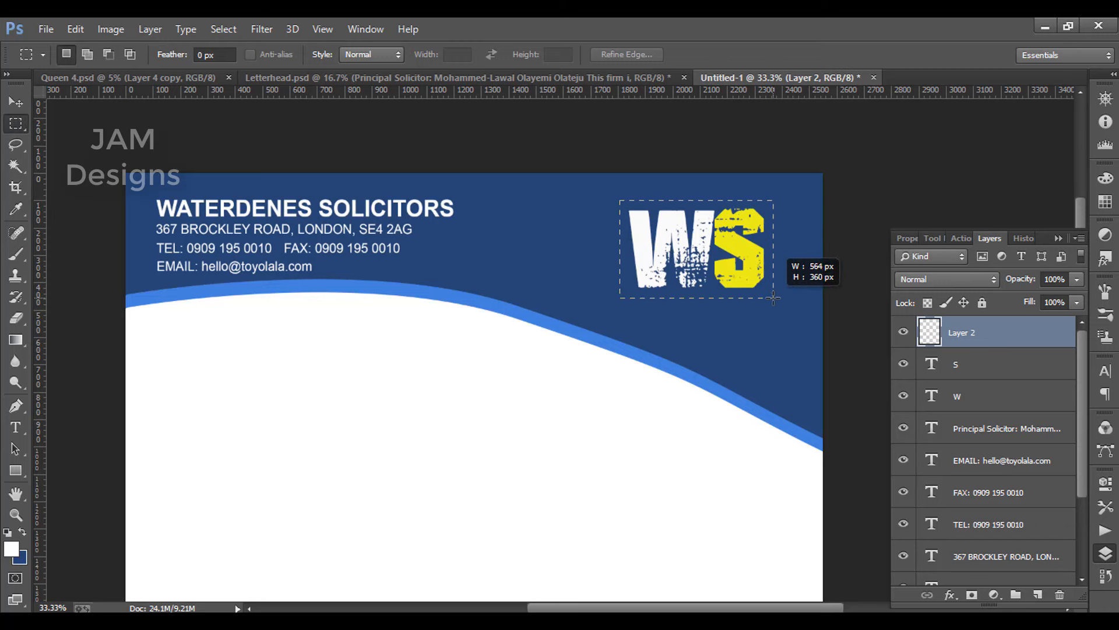
pyautogui.moveTo(774, 297); pyautogui.dragTo(773, 297)
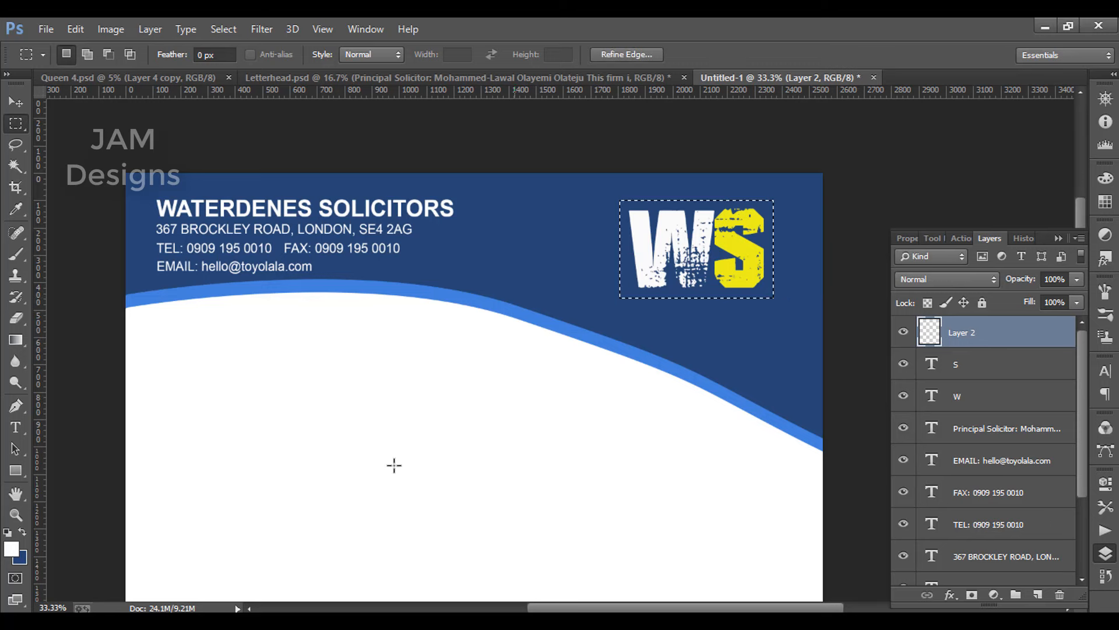
pyautogui.click(22, 532)
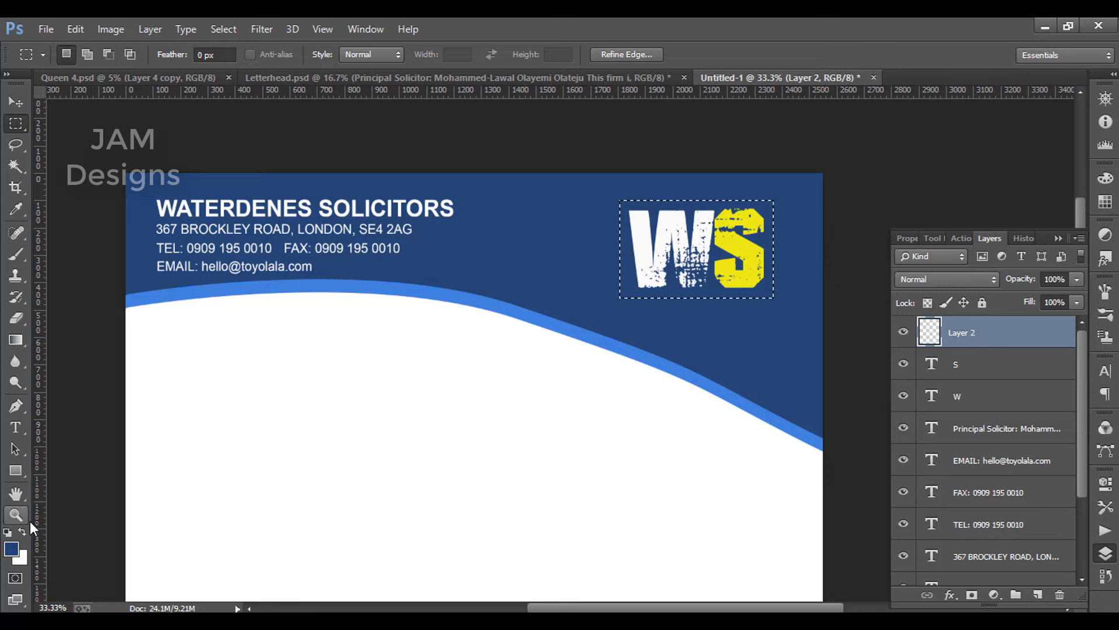
pyautogui.hotkey('ctrl', 'BackSpace')
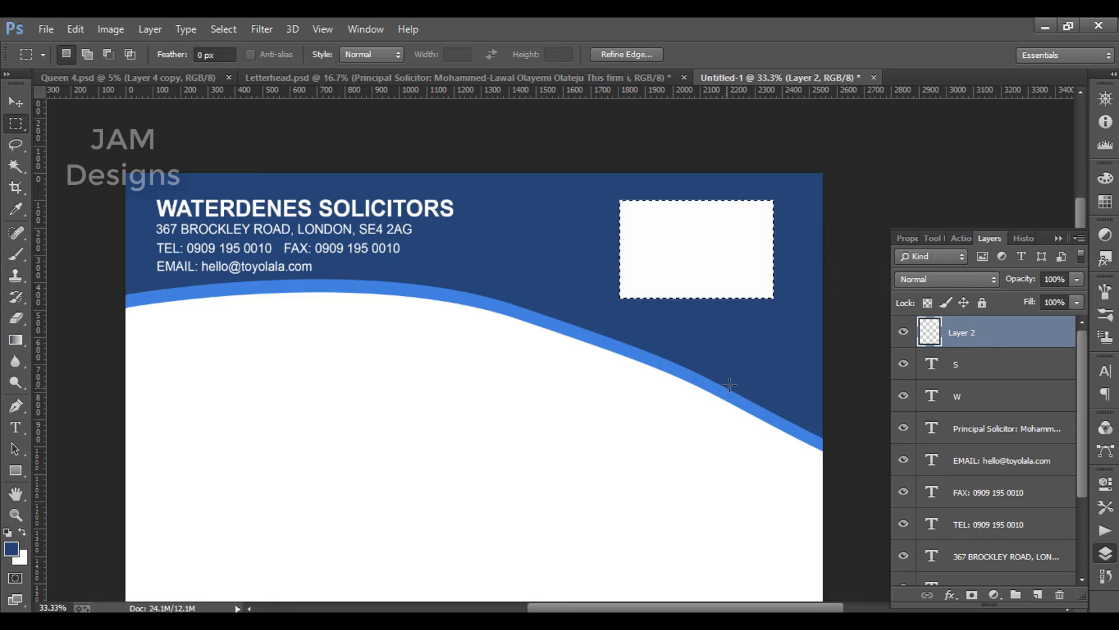
pyautogui.click(643, 233)
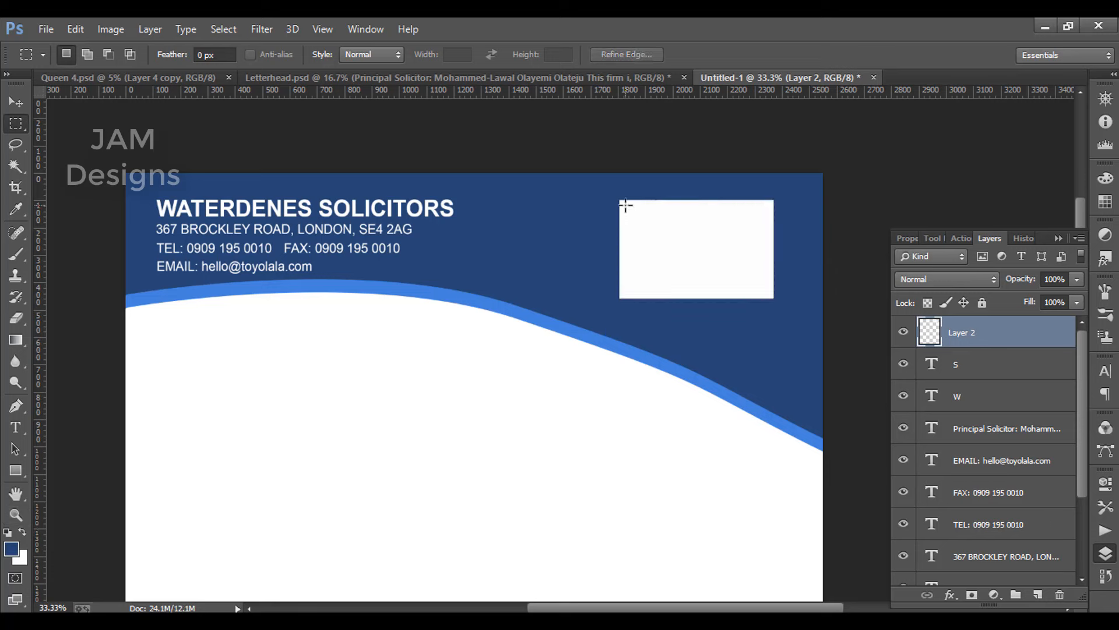
# - Cut a slightly smaller rectangle out of the white box to leave a thin frame around the WS letters, and deselect
pyautogui.moveTo(638, 244); pyautogui.dragTo(769, 294)
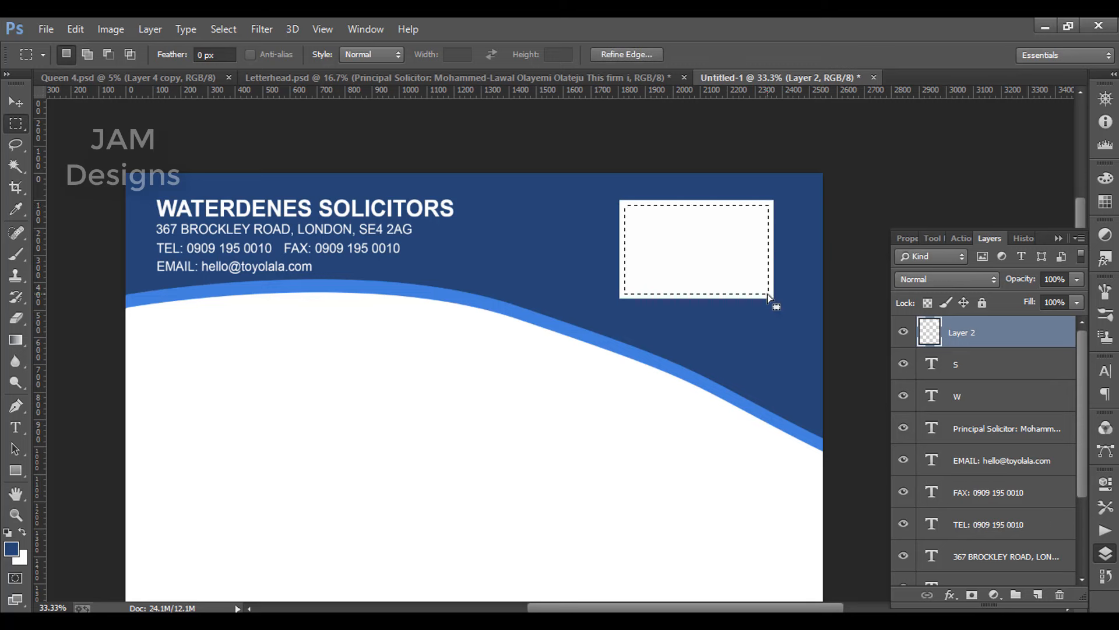
pyautogui.press('Delete')
pyautogui.click(761, 367)
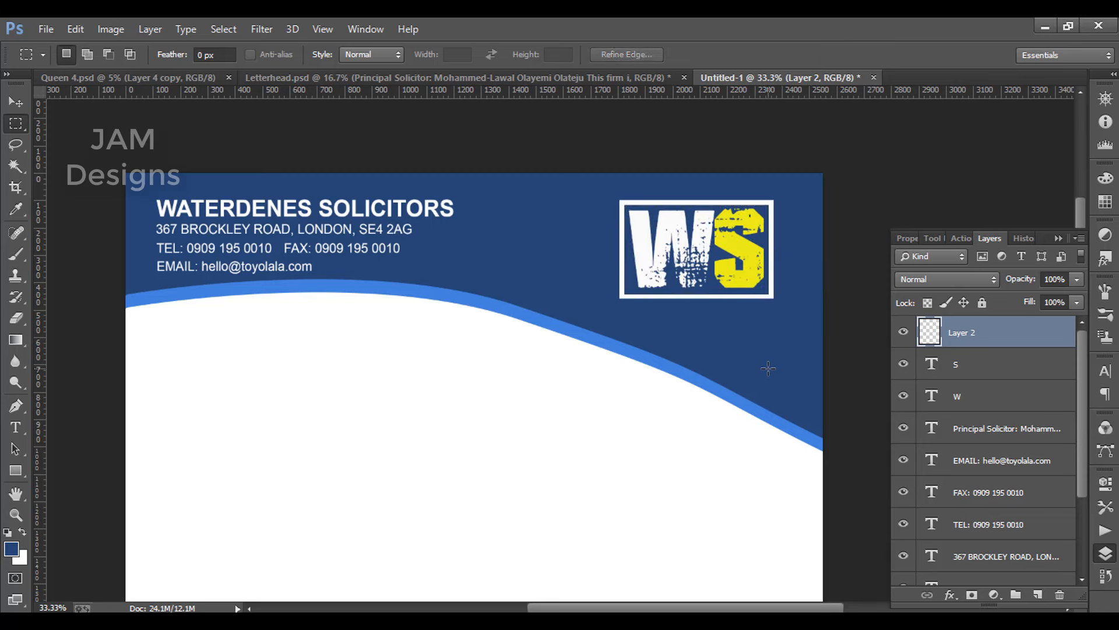
# - Select the frame layer with the S and W text layers and copy them into the header of Letterhead.psd
pyautogui.keyDown('shift'); pyautogui.click(984, 371); pyautogui.keyUp('shift')
pyautogui.keyDown('shift'); pyautogui.click(981, 399); pyautogui.keyUp('shift')
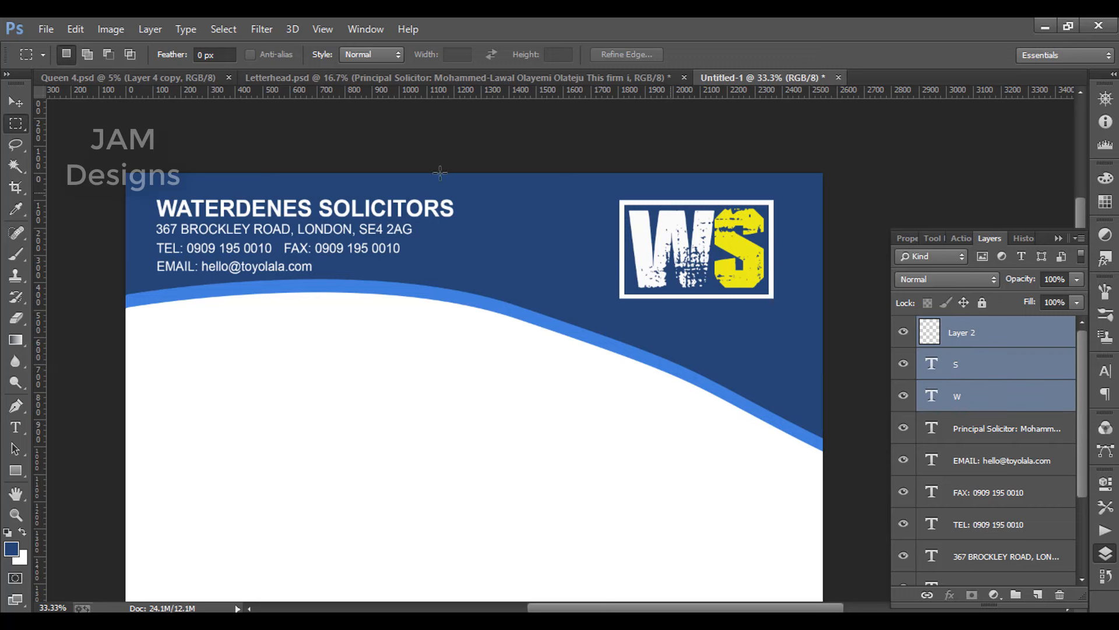
pyautogui.click(16, 102)
pyautogui.moveTo(652, 262); pyautogui.dragTo(645, 154)
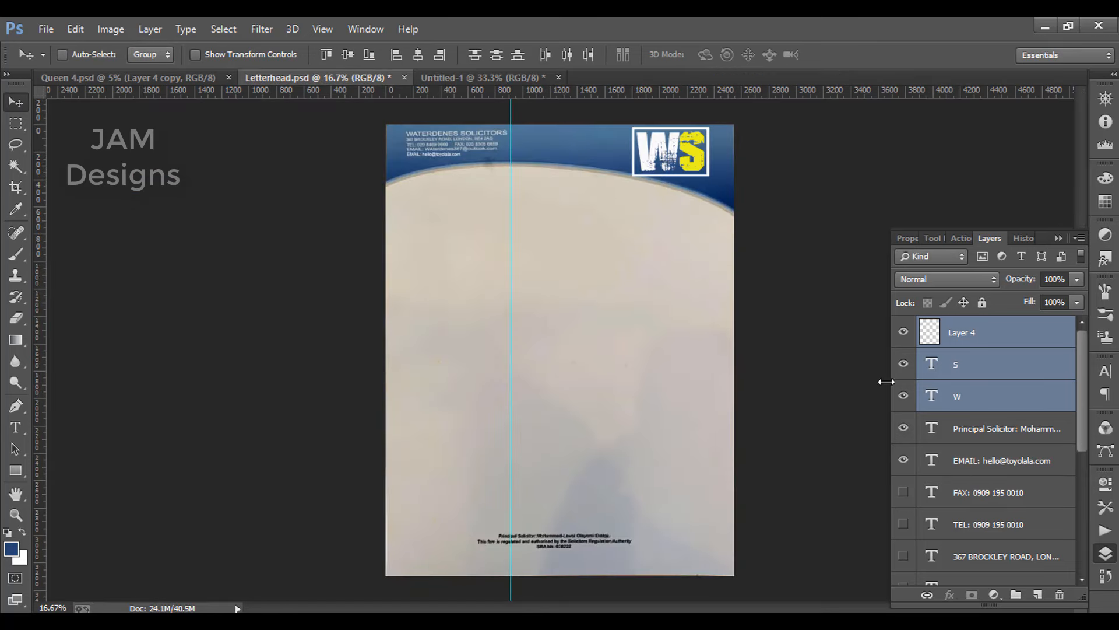
# - Show the hidden fax, telephone, address and WATERDENES SOLICITORS text layers in Letterhead.psd
pyautogui.scroll(-1, 923, 479)
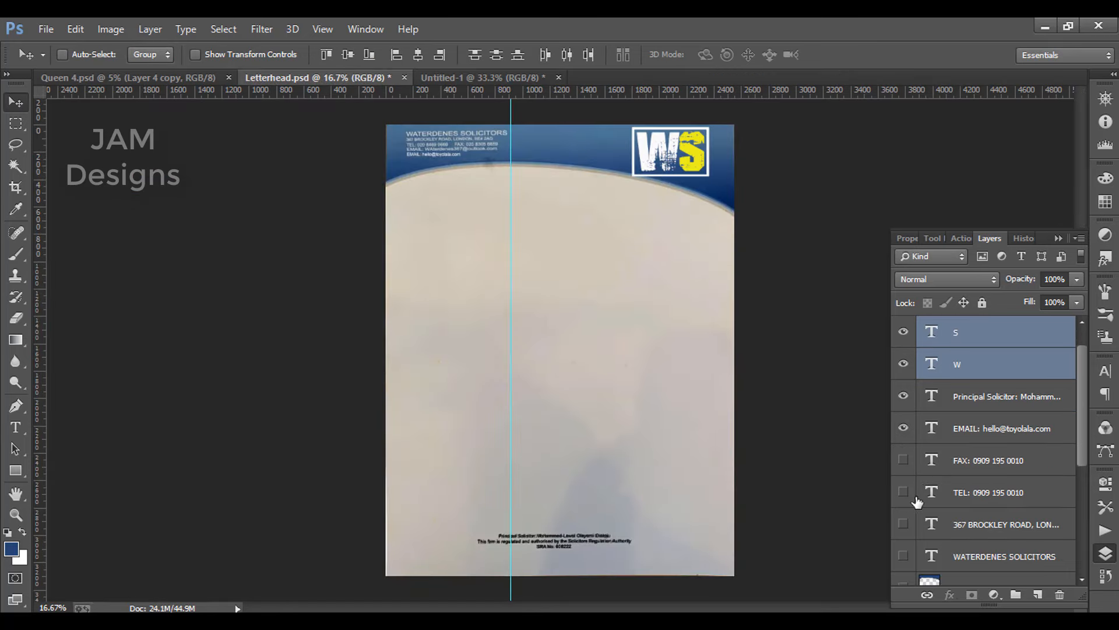
pyautogui.click(904, 460)
pyautogui.click(904, 493)
pyautogui.click(905, 525)
pyautogui.click(904, 556)
# - Show the two curved header shape layers, Layer 3 copy and Layer 3, and the white page layer, Layer 2
pyautogui.scroll(-2, 963, 566)
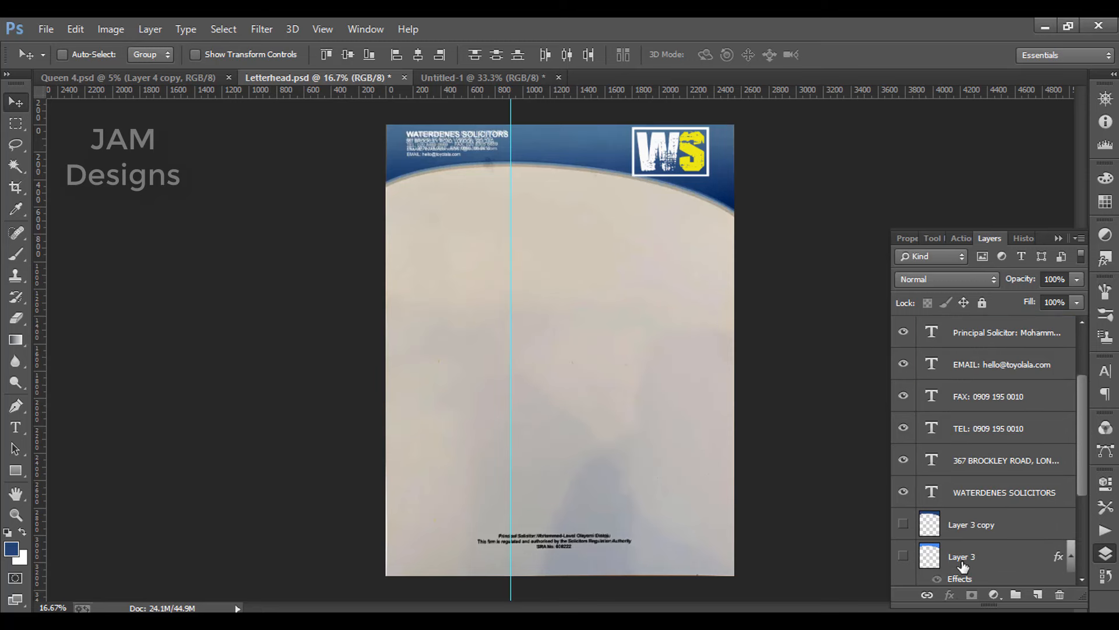
pyautogui.scroll(-1, 963, 566)
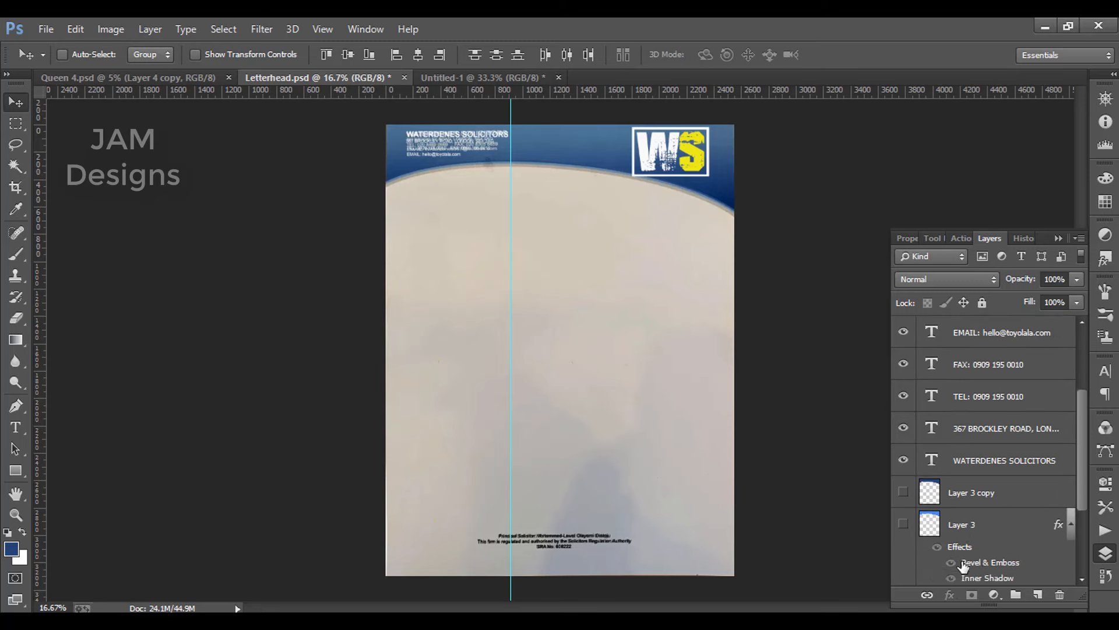
pyautogui.click(904, 492)
pyautogui.click(903, 524)
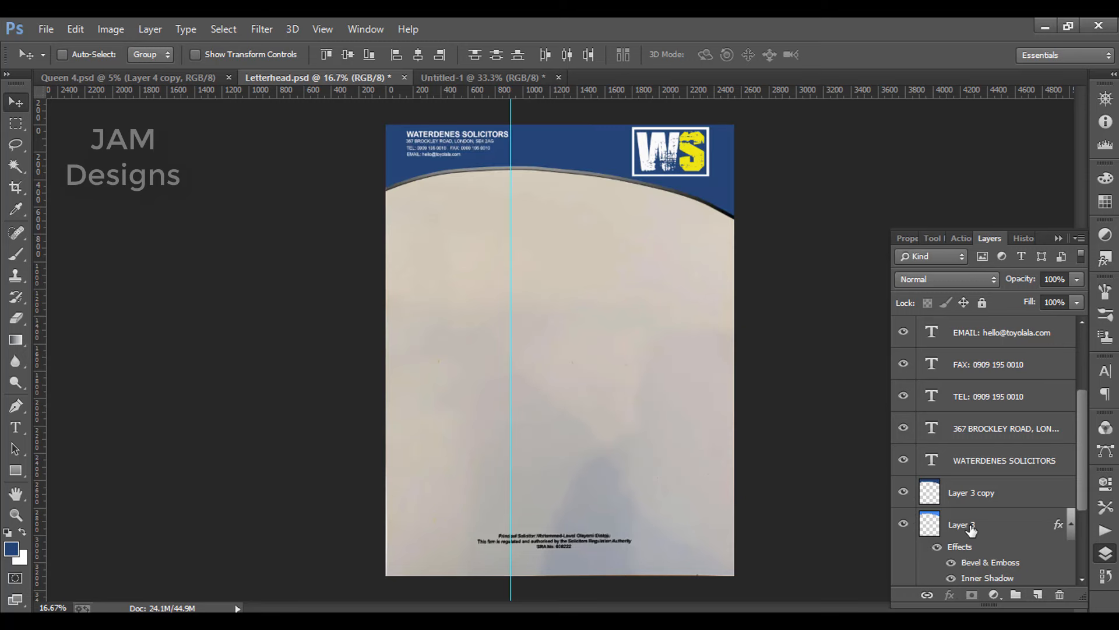
pyautogui.scroll(-2, 968, 529)
pyautogui.scroll(-2, 970, 529)
pyautogui.click(904, 507)
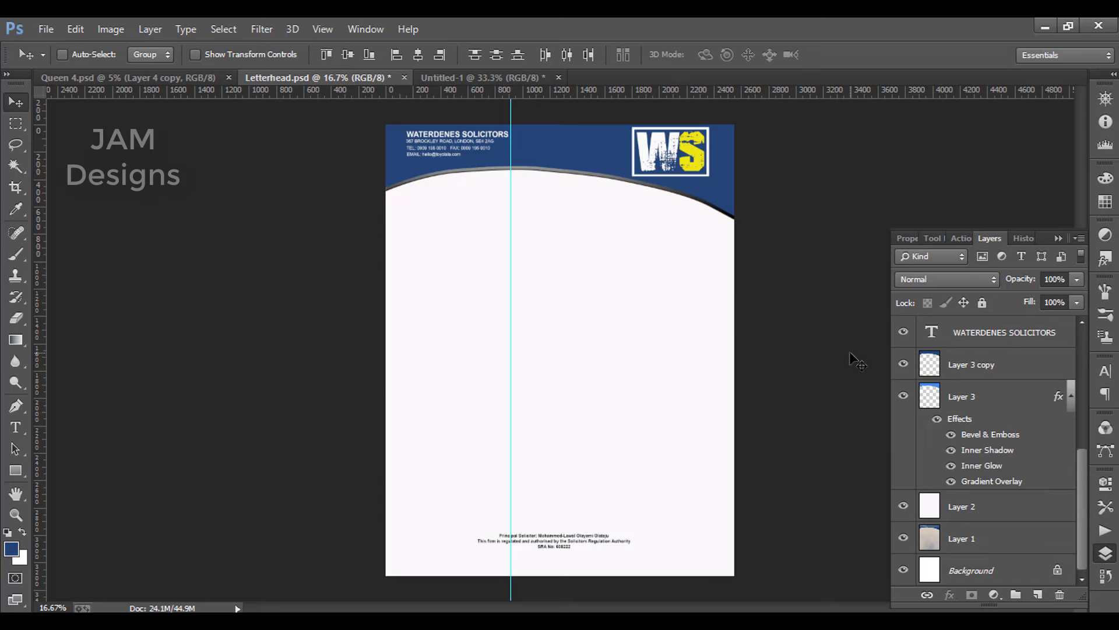
# - Scale the framed WS logo down to roughly half its size and place it near the header's right end
pyautogui.hotkey('ctrl', '+')
pyautogui.hotkey('ctrl', '+')
pyautogui.moveTo(857, 238); pyautogui.dragTo(776, 464)
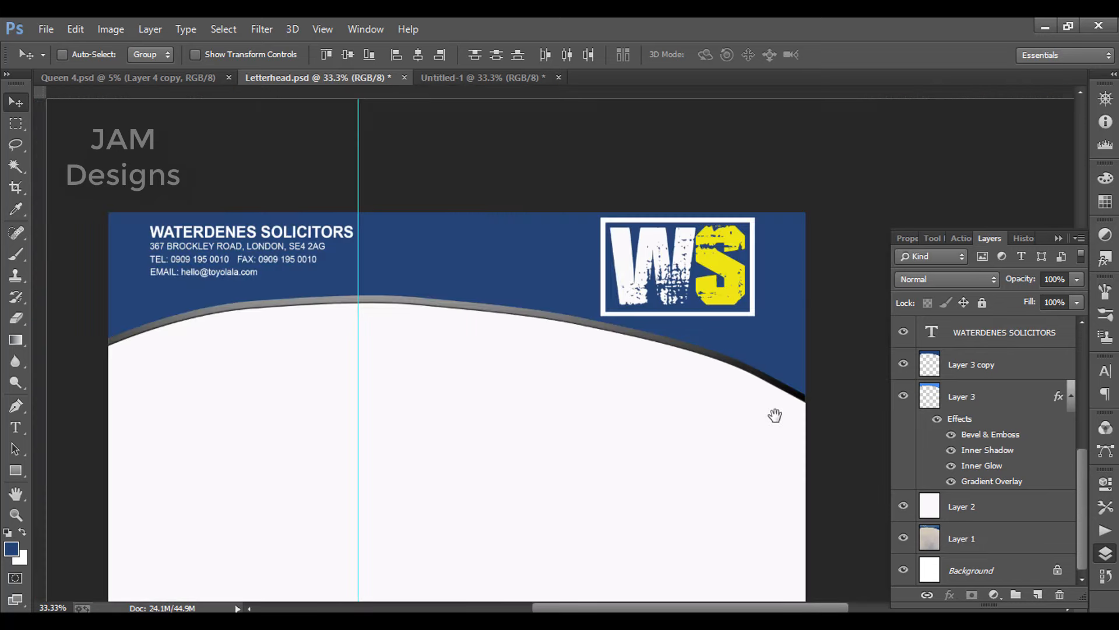
pyautogui.hotkey('ctrl', 'r')
pyautogui.scroll(5, 974, 420)
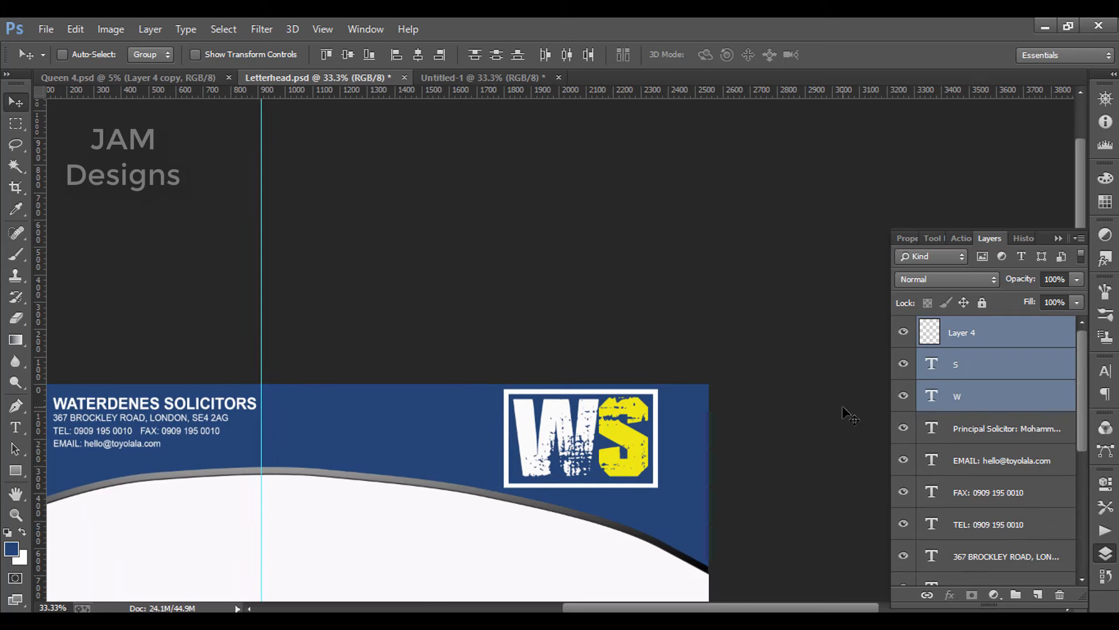
pyautogui.hotkey('ctrl', 't')
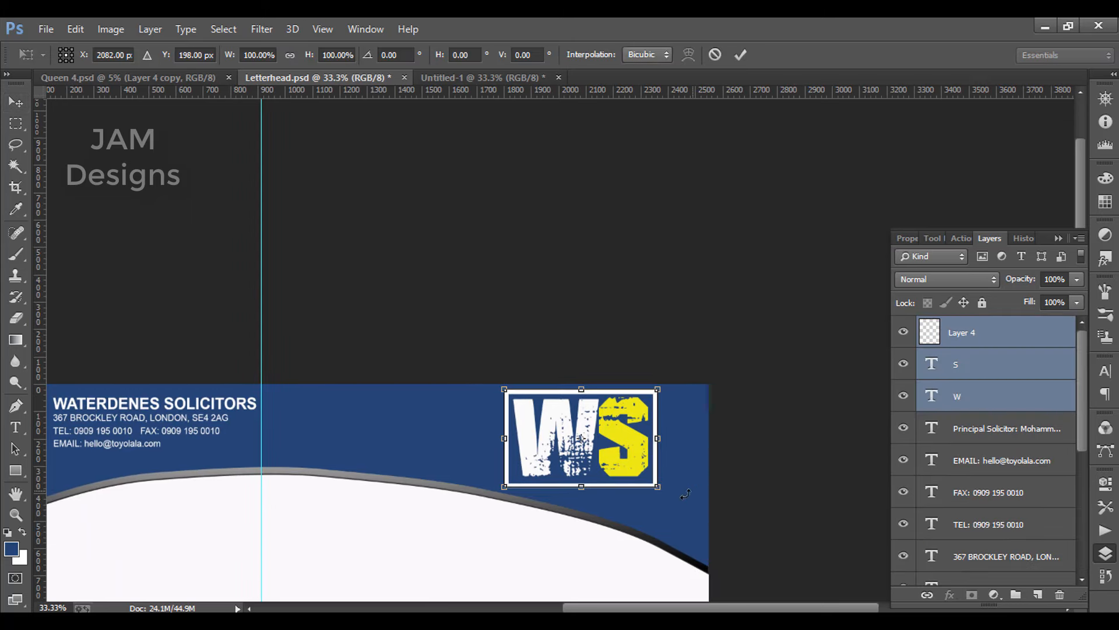
pyautogui.moveTo(616, 470); pyautogui.dragTo(660, 450)
pyautogui.press('Return')
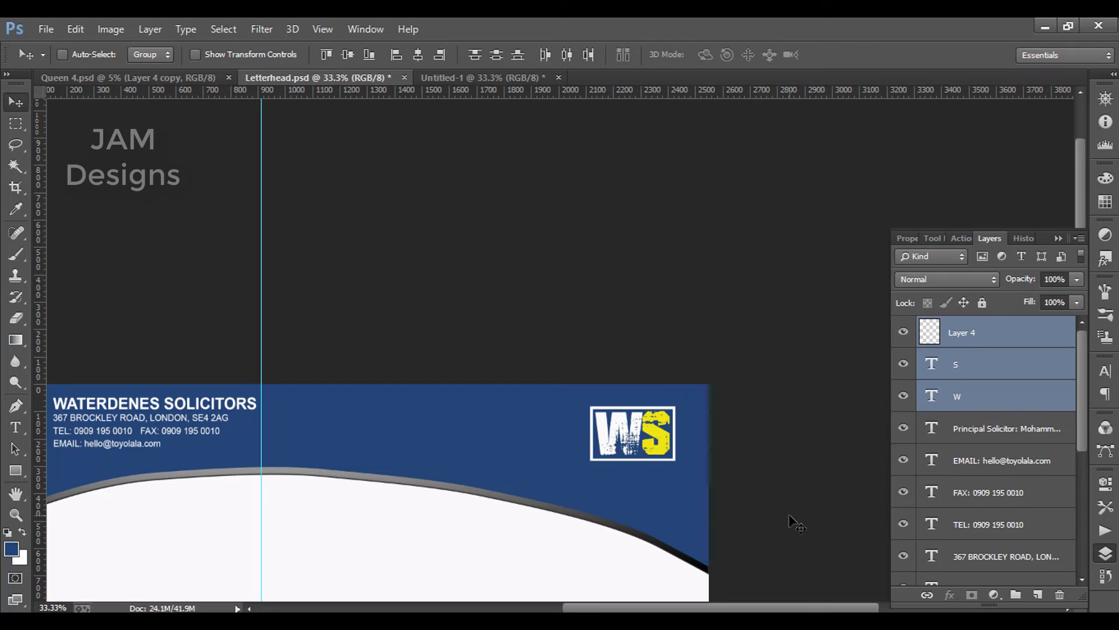
pyautogui.hotkey('ctrl', '-')
pyautogui.hotkey('ctrl', '-')
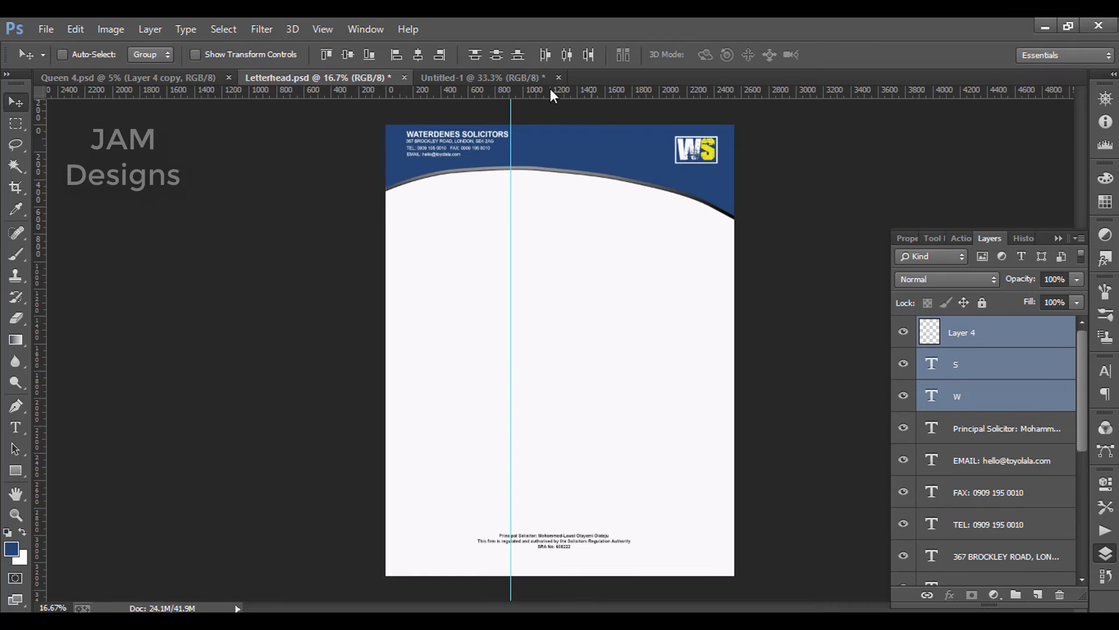
# - Switch back to the Untitled-1 document and minimise the screen recorder window
pyautogui.click(491, 79)
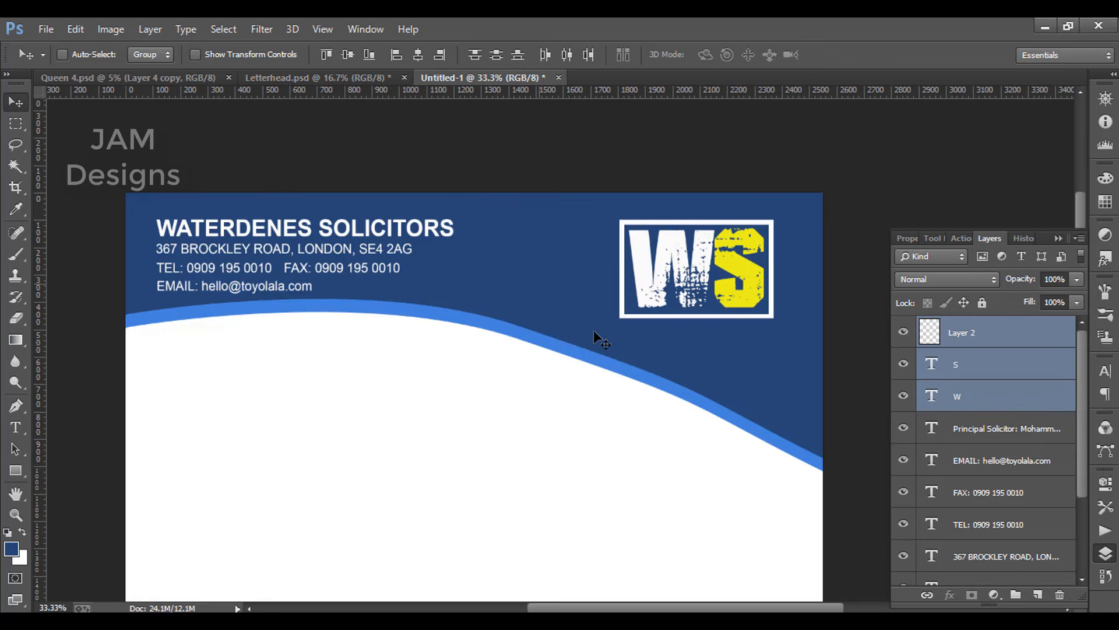
pyautogui.click(741, 621)
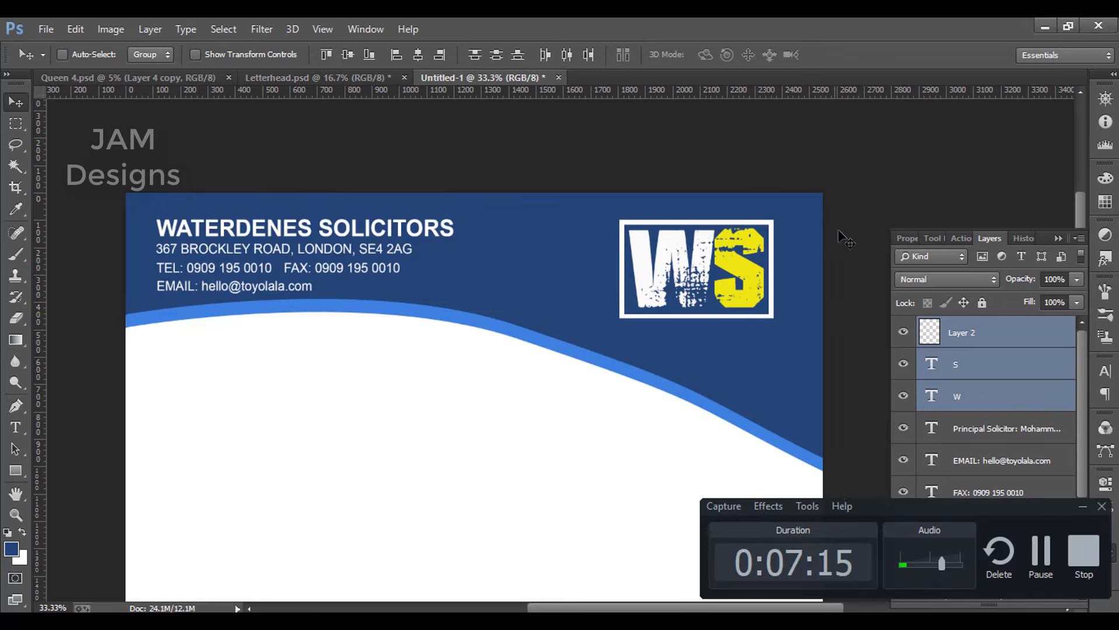
pyautogui.click(1082, 506)
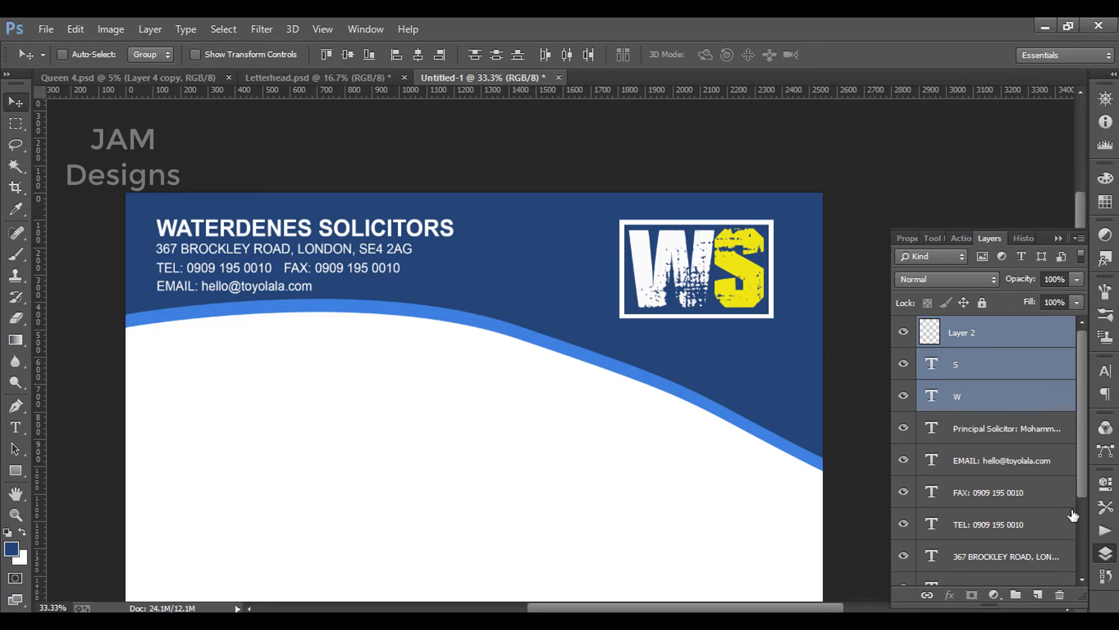
pyautogui.scroll(-1, 356, 265)
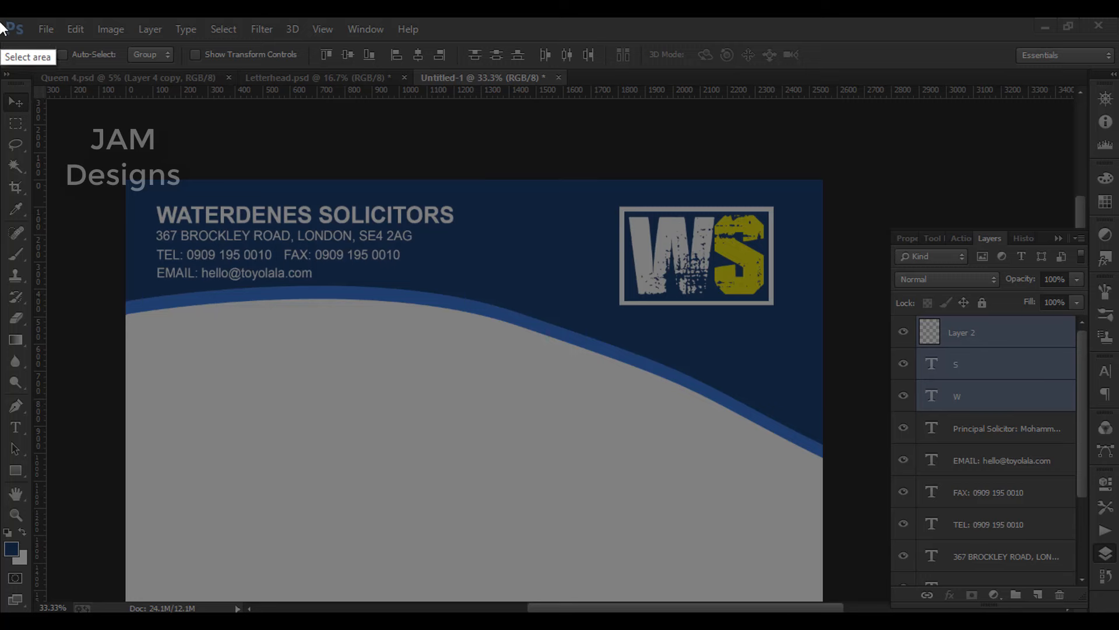
# - Capture the whole Photoshop window with Lightshot and save it as Screenshot_90 in PNG format in the Fiverr 2020 folder on drive K
pyautogui.moveTo(1, 24); pyautogui.dragTo(1118, 612)
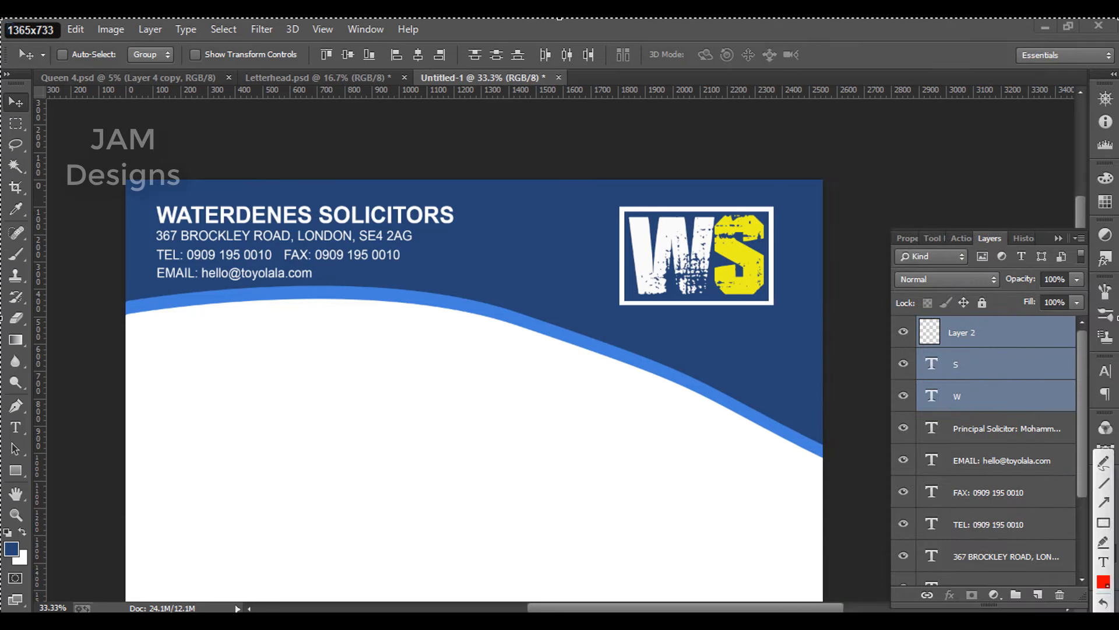
pyautogui.hotkey('ctrl', 's')
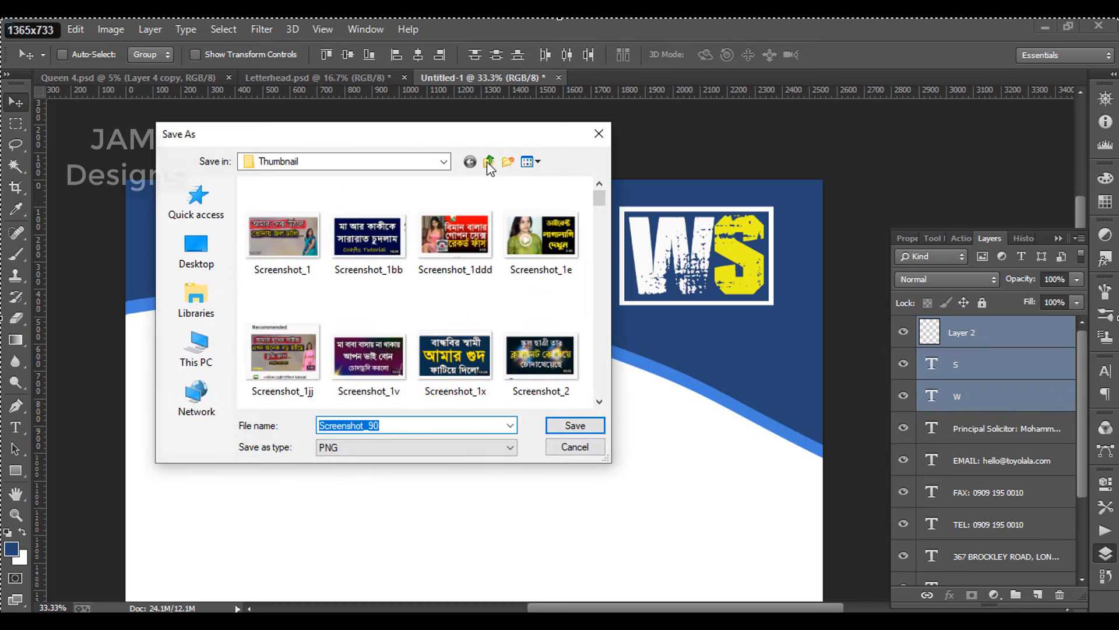
pyautogui.click(488, 164)
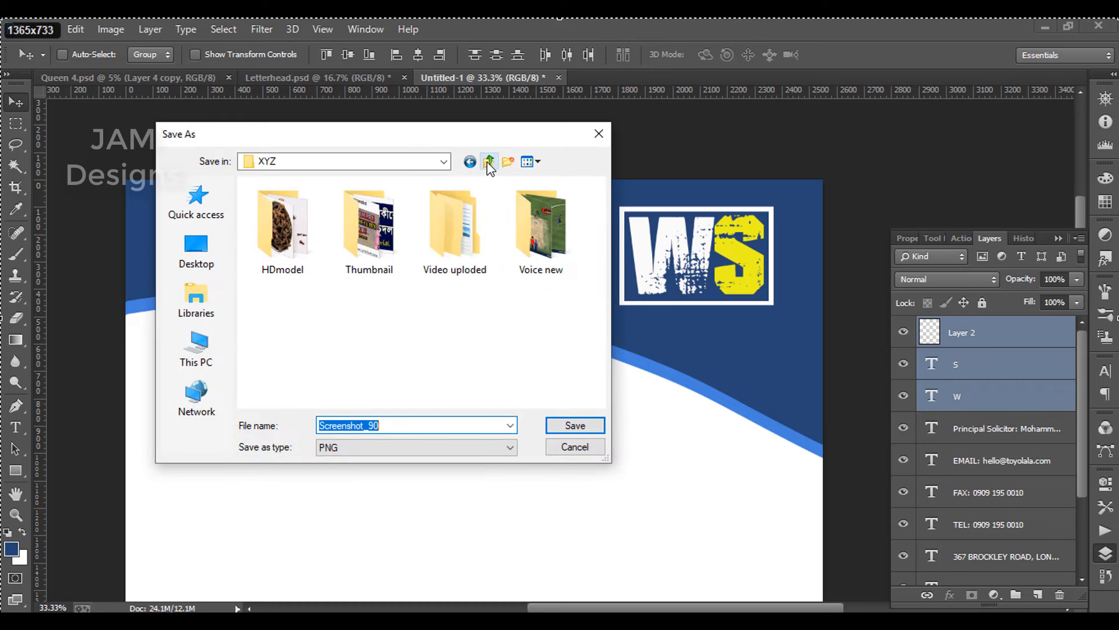
pyautogui.click(489, 163)
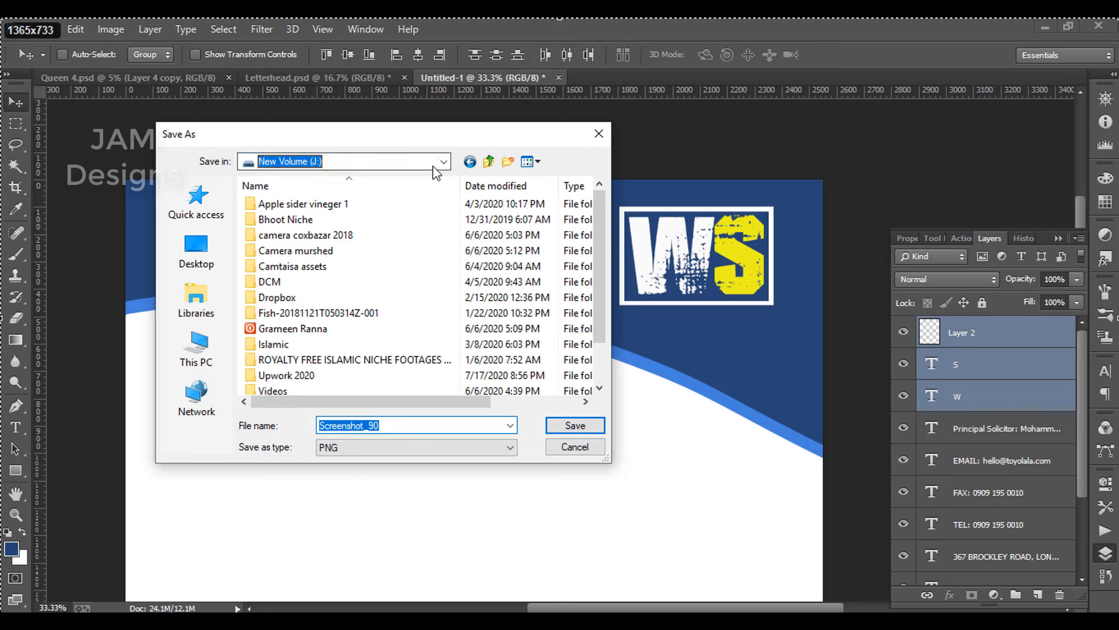
pyautogui.click(433, 163)
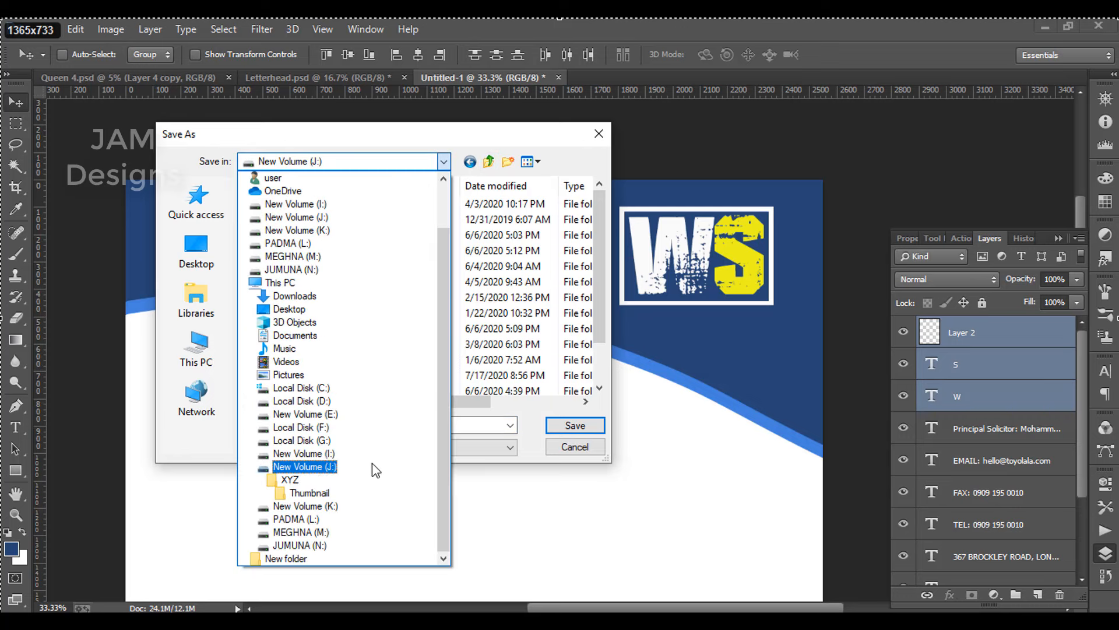
pyautogui.click(358, 506)
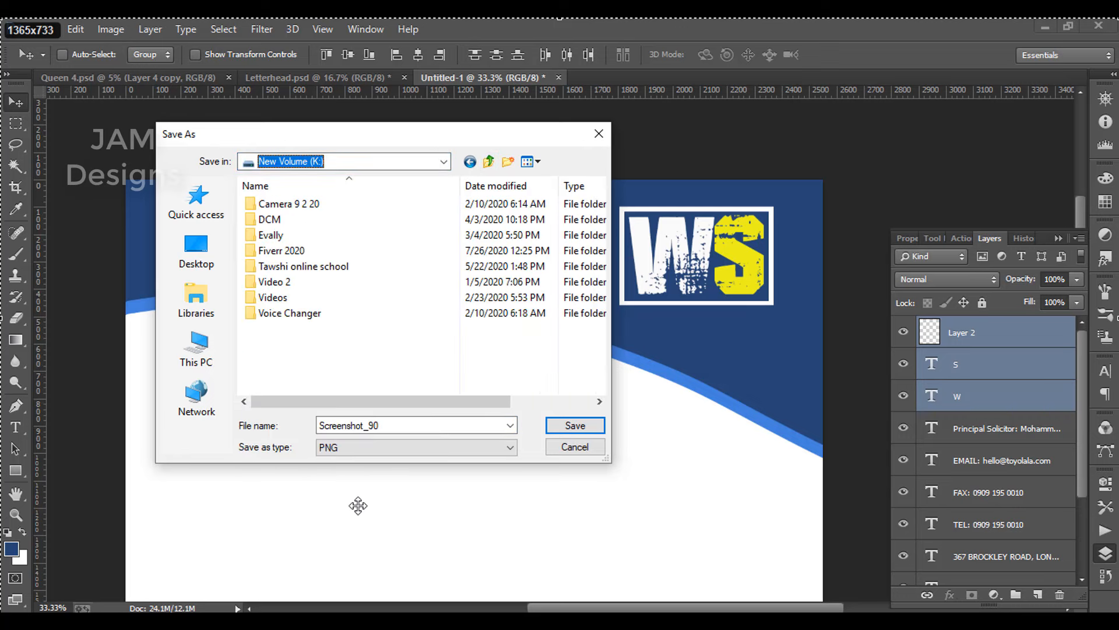
pyautogui.doubleClick(300, 251)
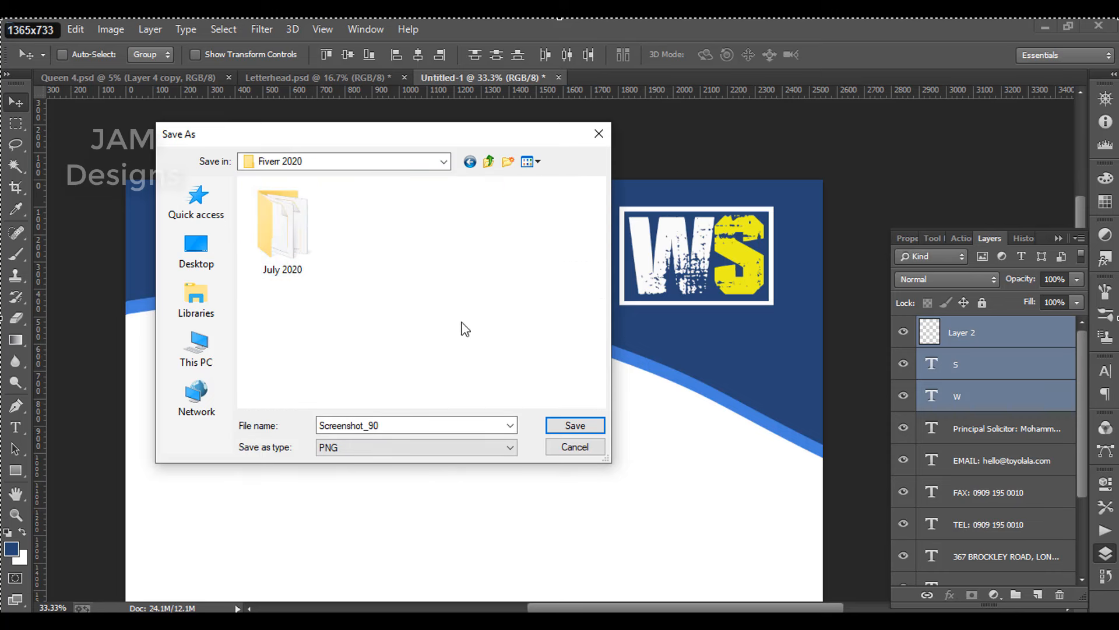
pyautogui.click(557, 429)
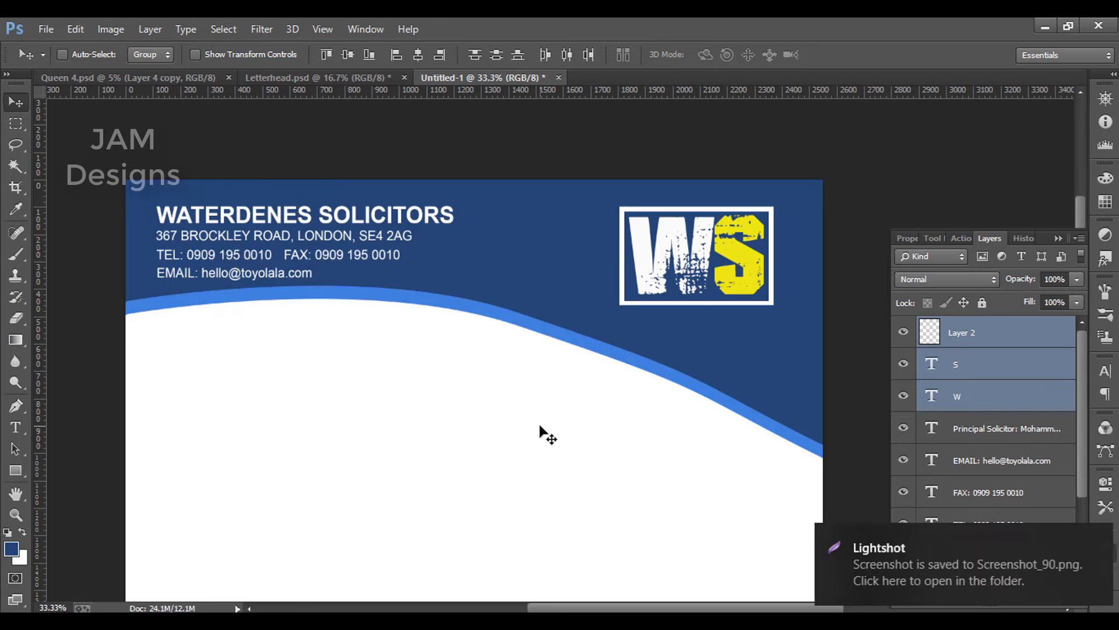